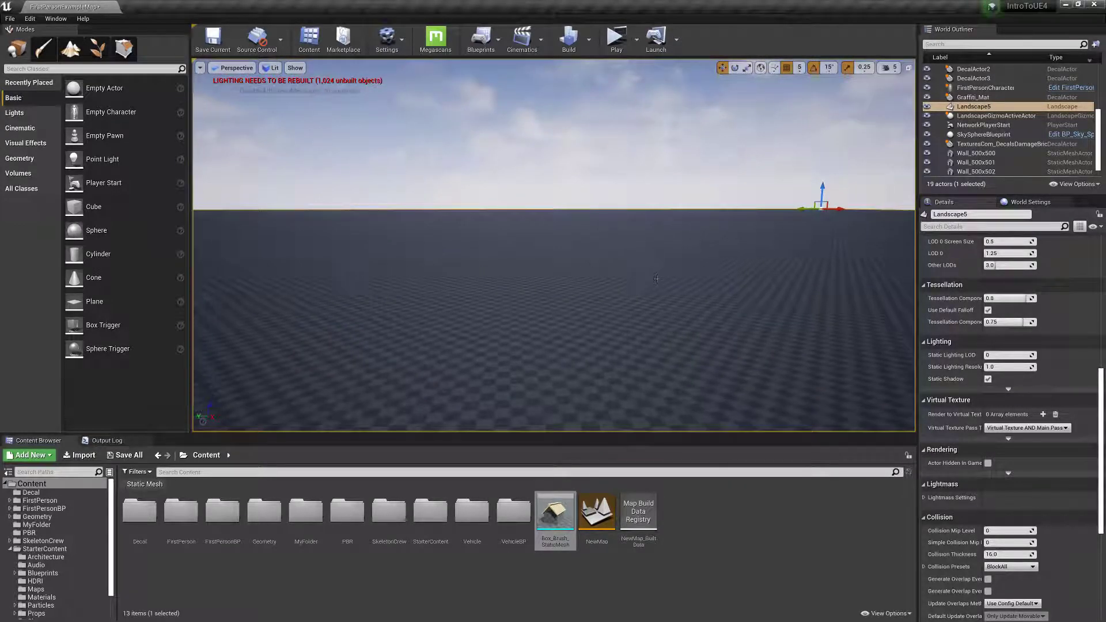
Delete the existing landscape, keeping the sky sphere, and create a new landscape with 32 x 32 components of 63x63 quads.
key(Delete)
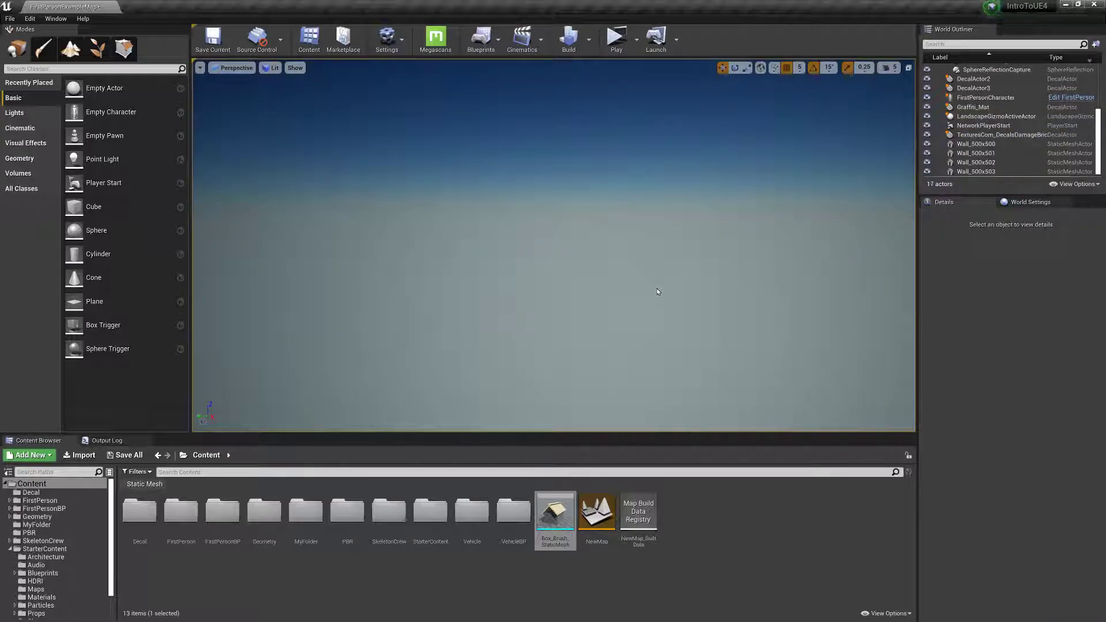
key(ctrl+z)
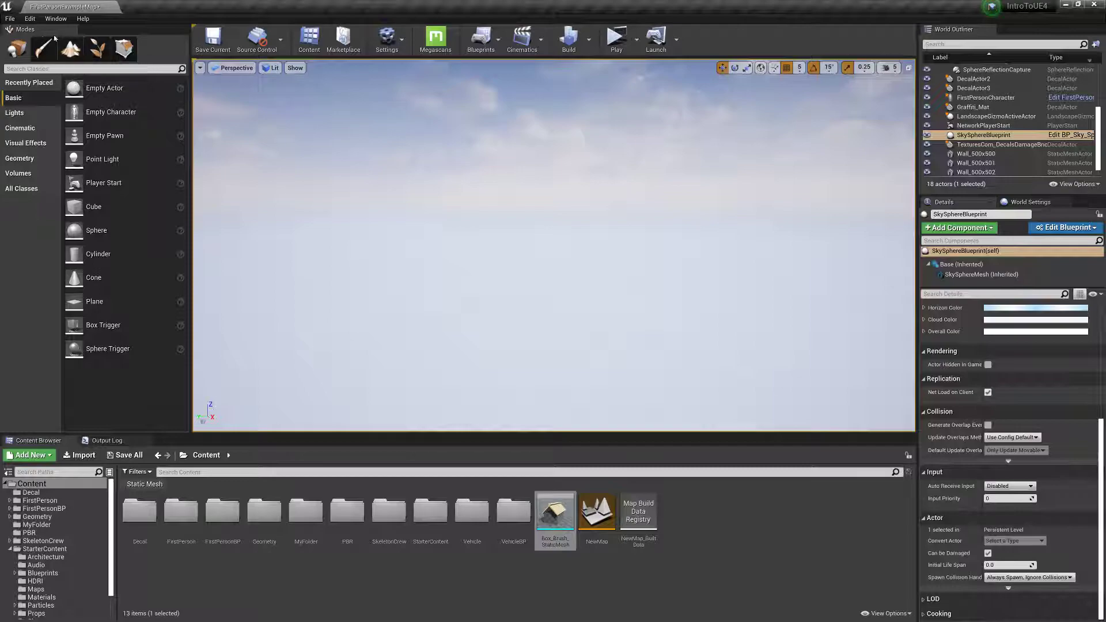
click(73, 50)
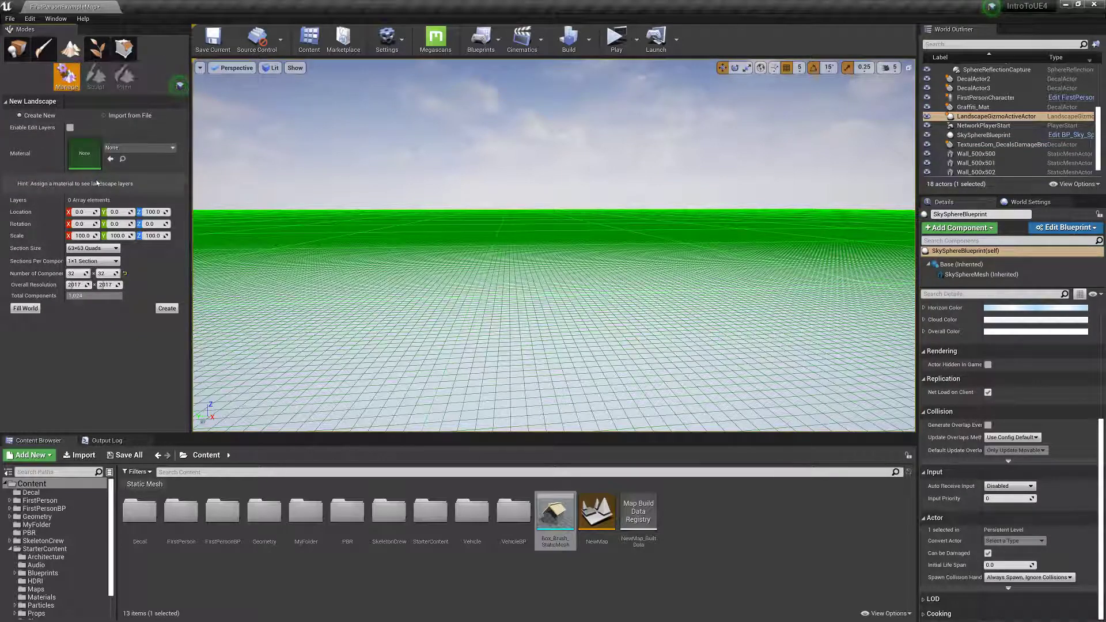
click(170, 310)
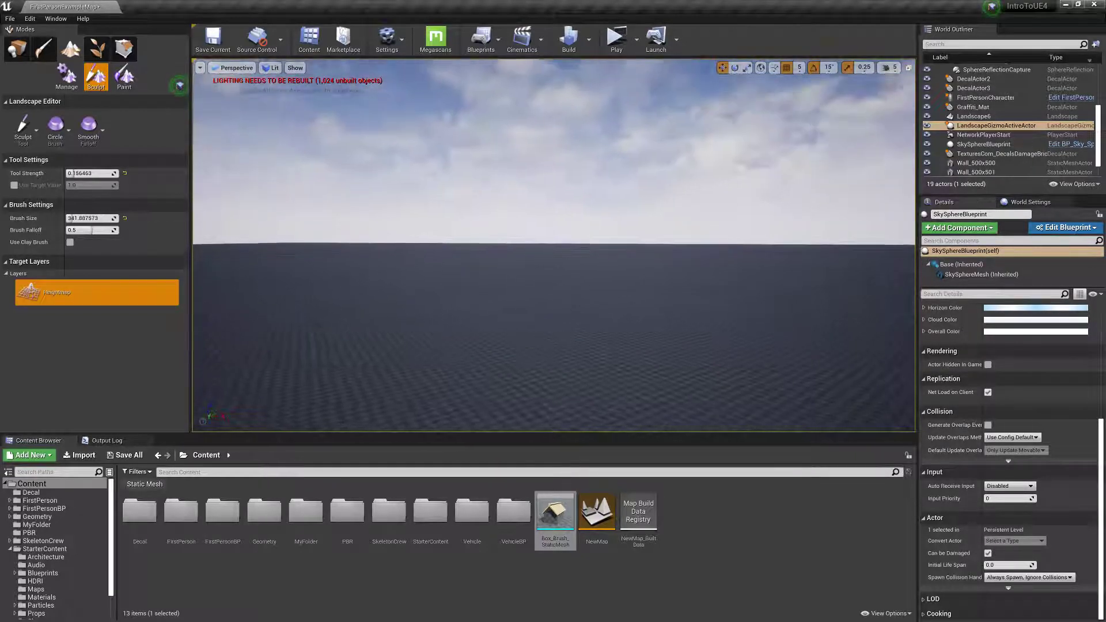
Sculpt a few small raised bumps on the flat landscape with the Sculpt tool's small circle brush.
mouse_move(660, 377)
right_down()
mouse_move(613, 317)
mouse_move(610, 290)
right_up()
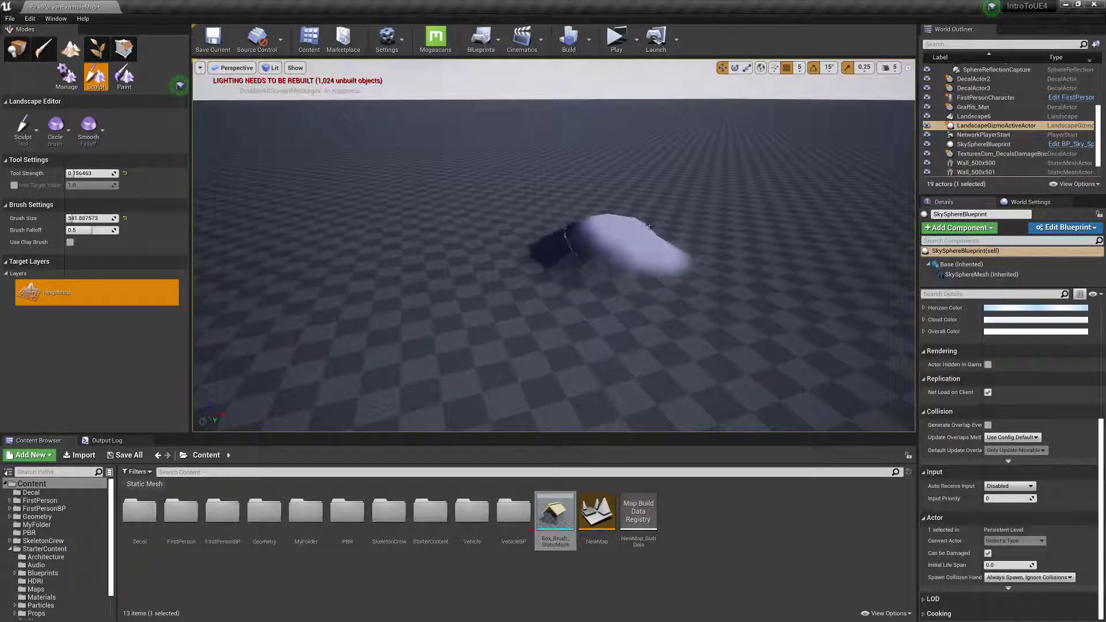
mouse_move(645, 266)
right_down()
mouse_move(661, 264)
mouse_move(639, 278)
right_up()
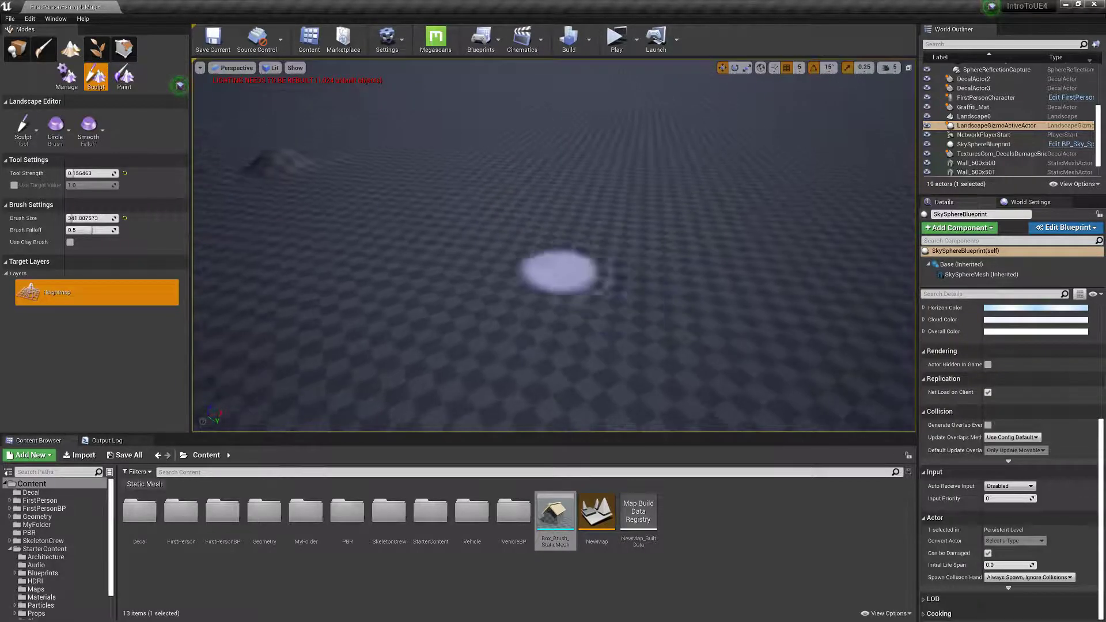
right_drag(506, 247, 498, 232)
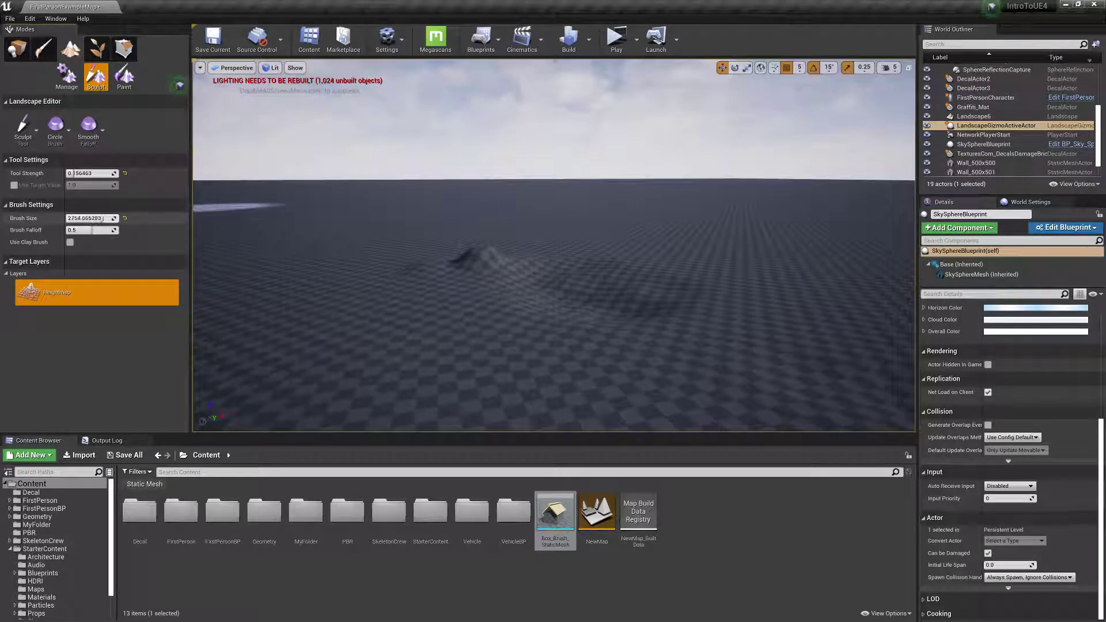
Enlarge the sculpt brush to about 3536 and raise broad hills behind the small bumps.
drag(108, 218, 109, 218)
drag(295, 204, 331, 203)
drag(536, 214, 533, 213)
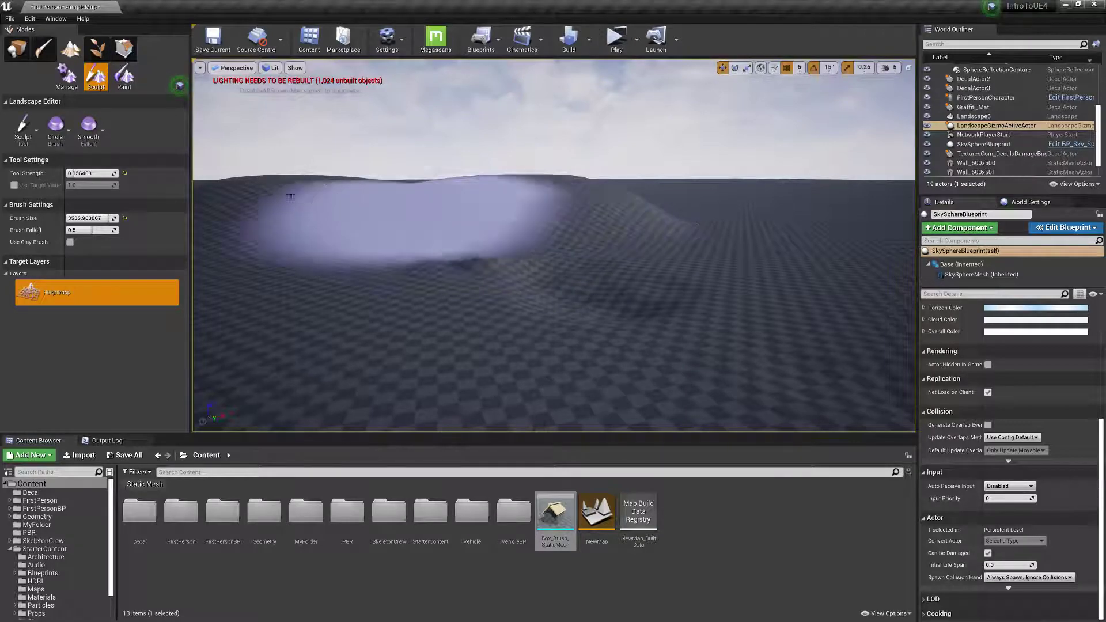
Try sculpting steep hills with the tool strength at about 0.7, and undo the last two strokes.
drag(99, 173, 109, 172)
mouse_move(568, 230)
mouse_down()
mouse_move(590, 210)
mouse_move(476, 219)
mouse_up()
key(s)
mouse_move(477, 219)
right_down()
mouse_move(518, 222)
mouse_move(511, 237)
mouse_move(494, 227)
right_up()
mouse_move(495, 224)
mouse_down()
mouse_move(508, 222)
mouse_move(448, 303)
mouse_move(318, 298)
mouse_up()
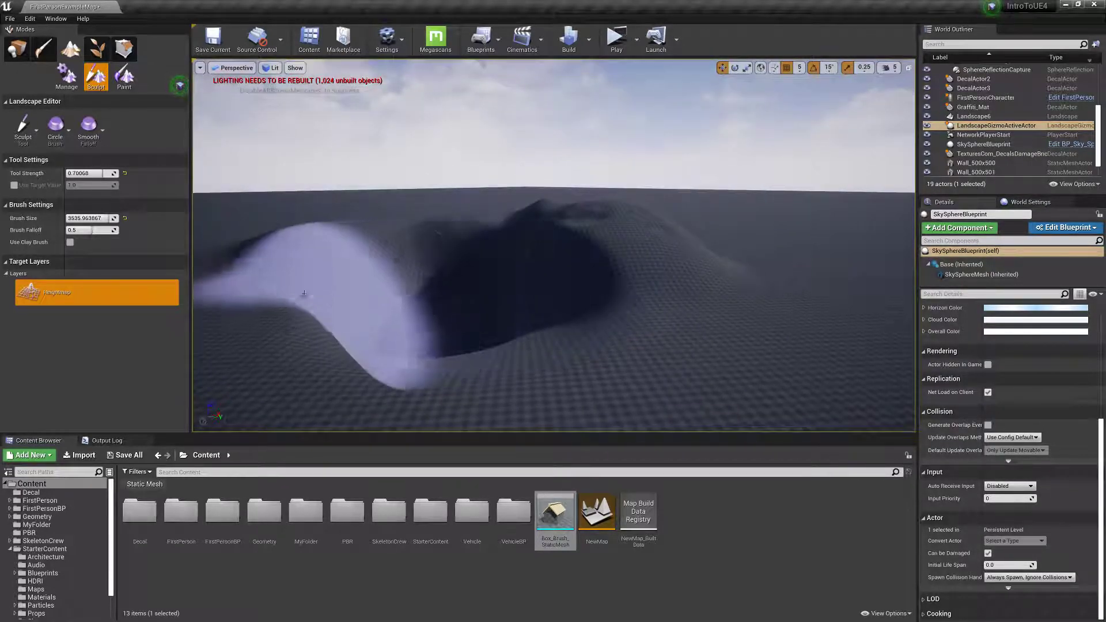
key(ctrl+z)
key(ctrl+z)
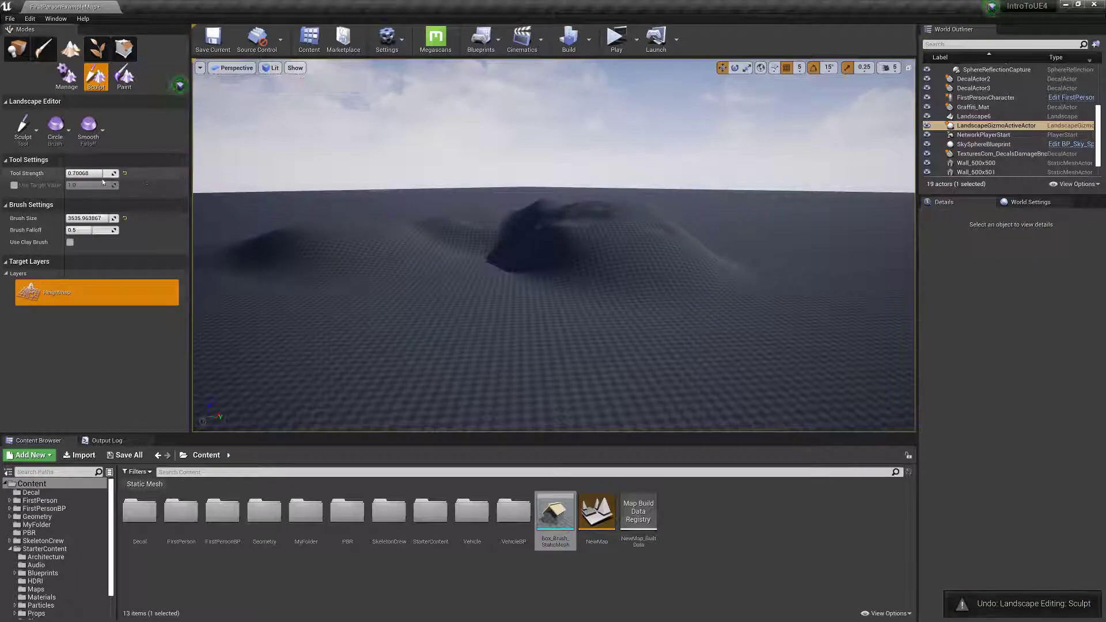
Sculpt broad, gentle hills at a tool strength of about 0.24 and reduce the brush size to about 1694.
drag(311, 261, 495, 245)
drag(112, 218, 86, 218)
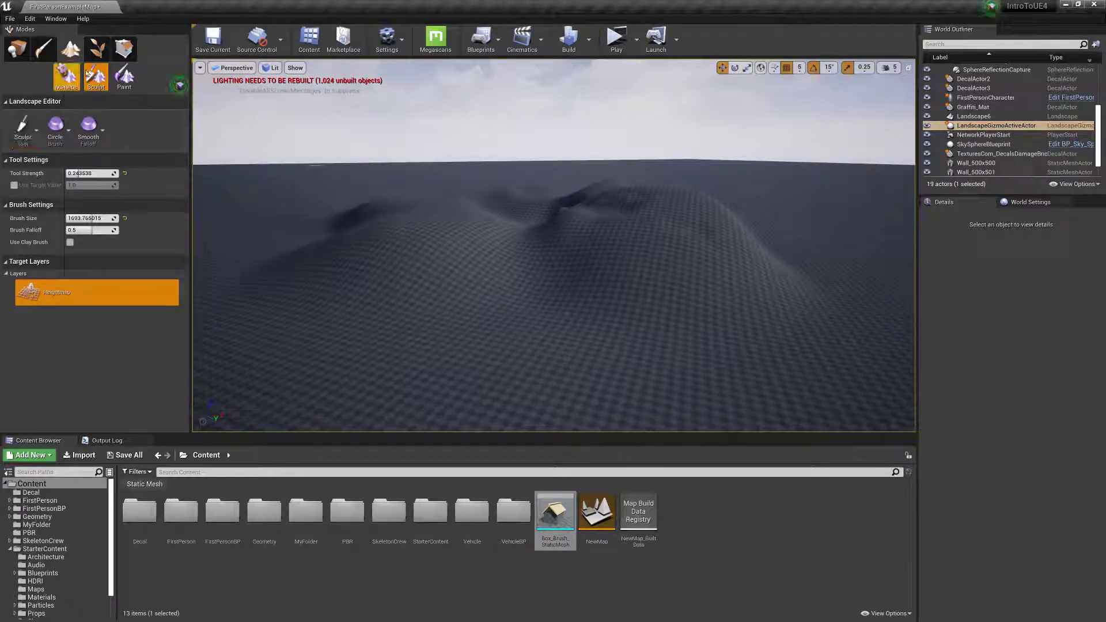
Flatten all the sculpted hills down to the surrounding ground level with the Flatten tool.
click(26, 134)
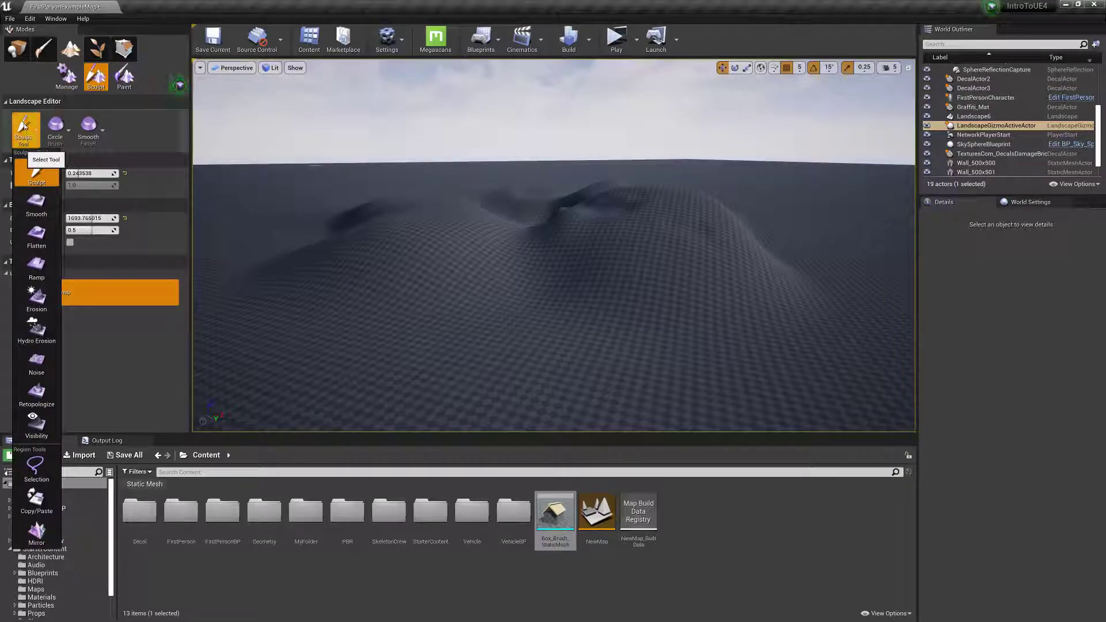
click(24, 127)
click(25, 126)
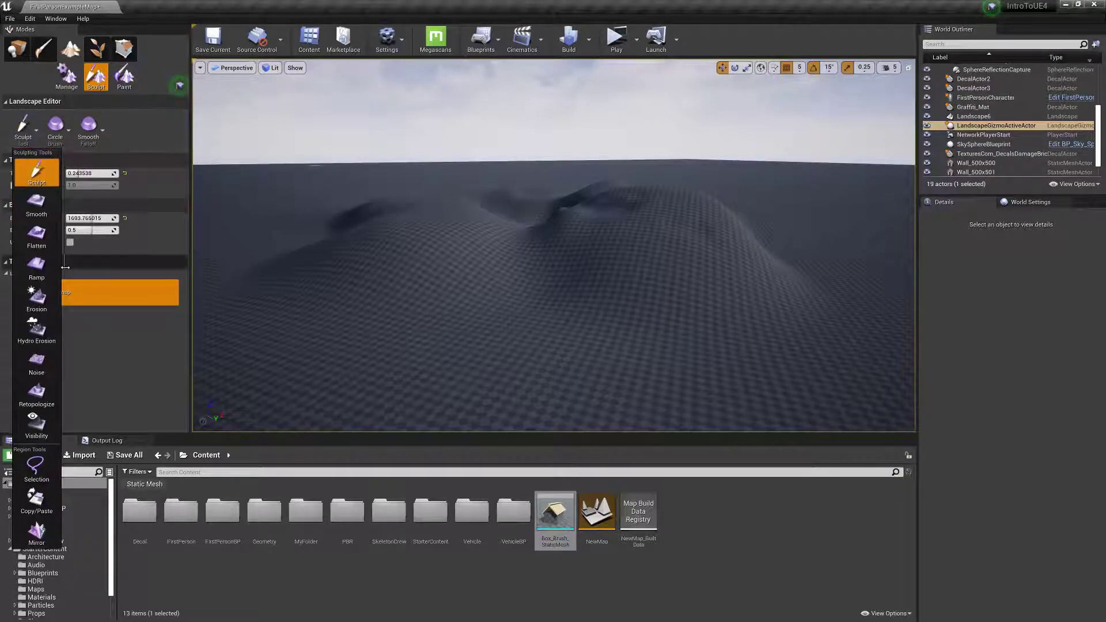
click(37, 235)
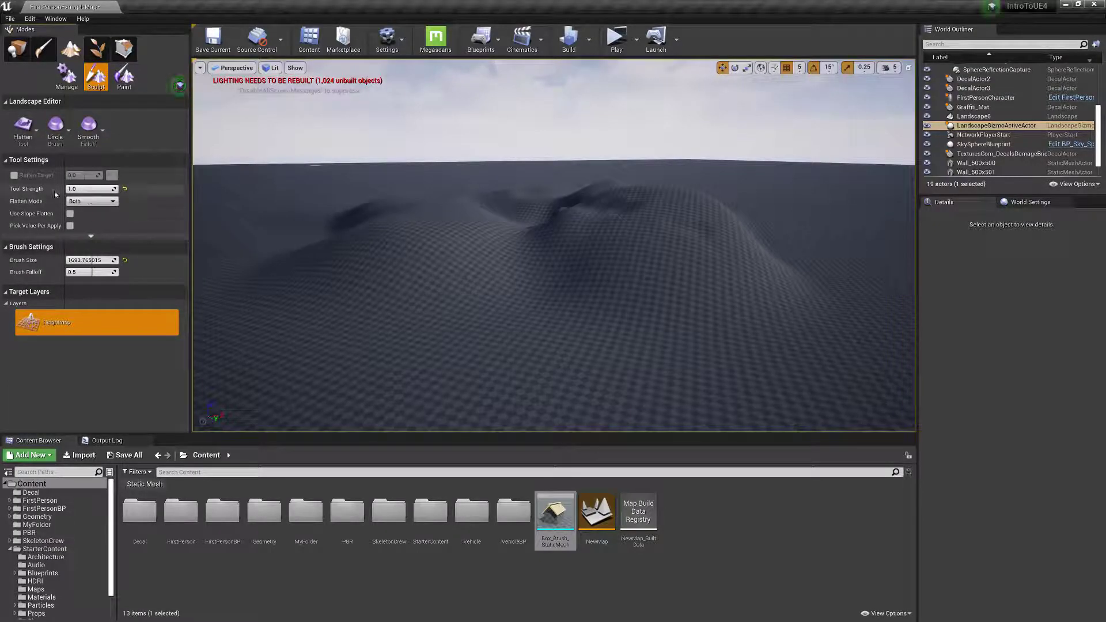
click(842, 348)
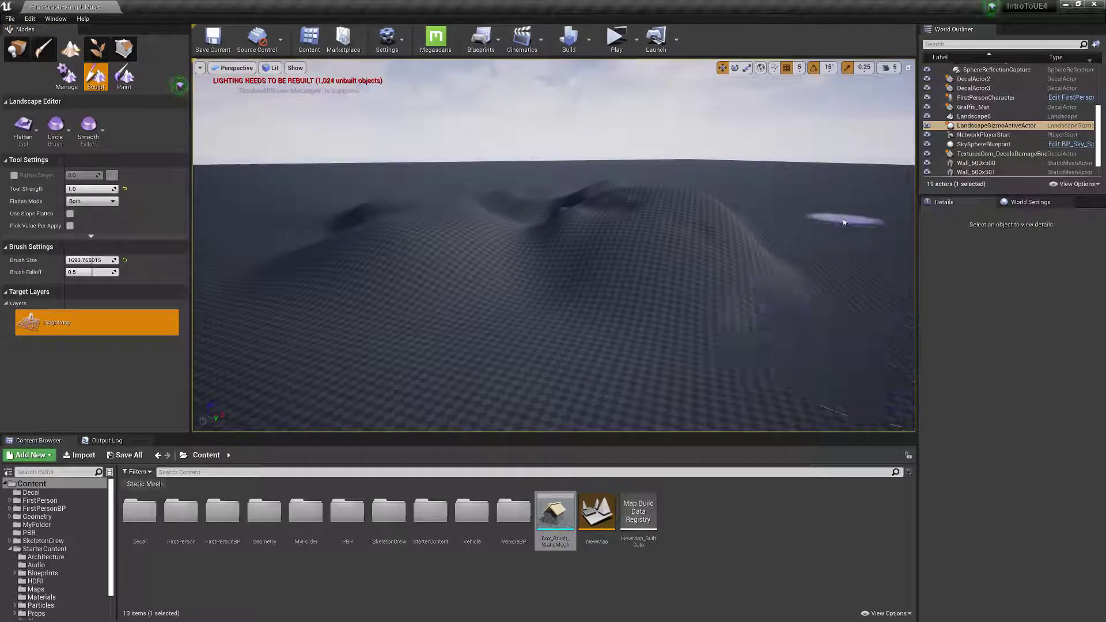
mouse_move(842, 218)
mouse_down()
mouse_move(457, 289)
mouse_move(665, 226)
mouse_move(733, 235)
mouse_move(750, 225)
mouse_move(630, 316)
mouse_move(605, 223)
mouse_move(235, 247)
mouse_move(452, 200)
mouse_move(395, 187)
mouse_move(309, 193)
mouse_move(573, 217)
mouse_move(456, 227)
mouse_move(579, 243)
mouse_up()
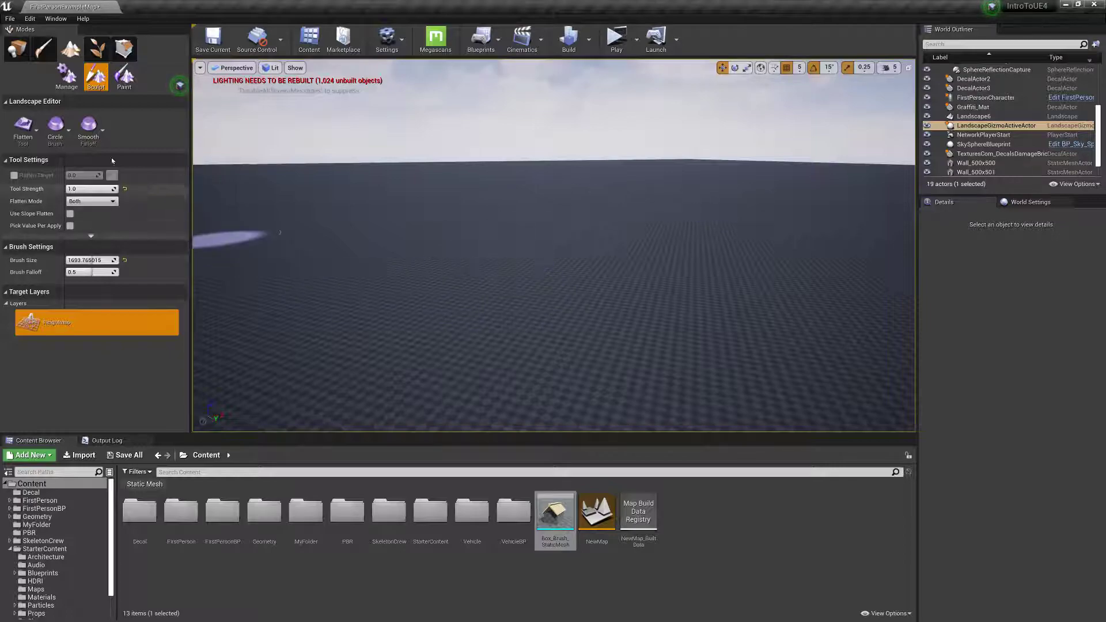
Switch back to the Sculpt tool and enable edit layers on the landscape actor.
click(23, 124)
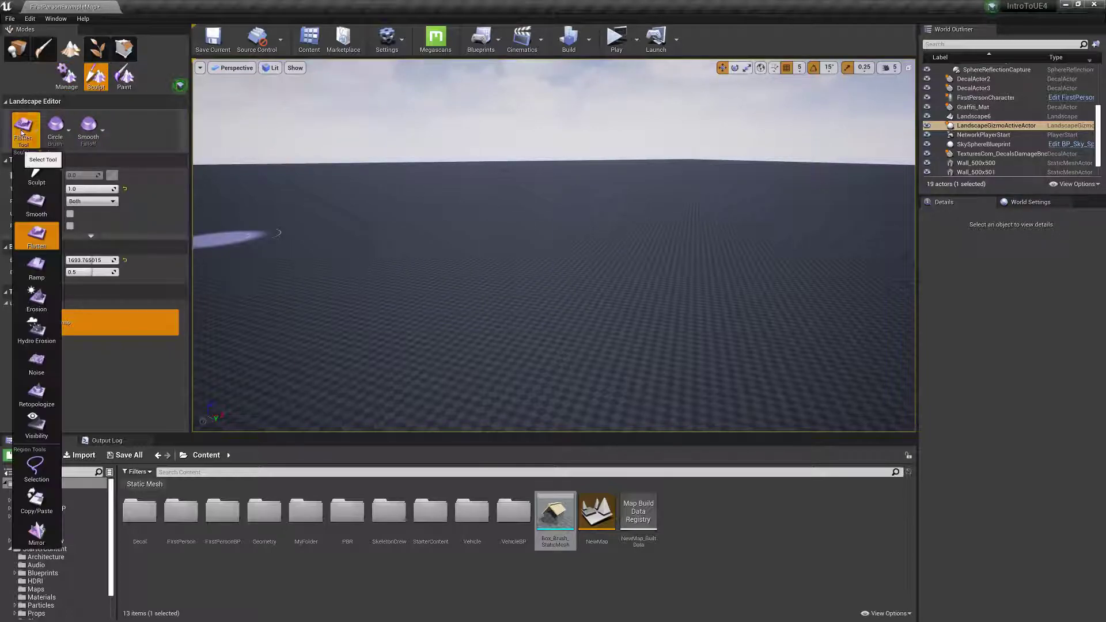
click(35, 166)
click(16, 49)
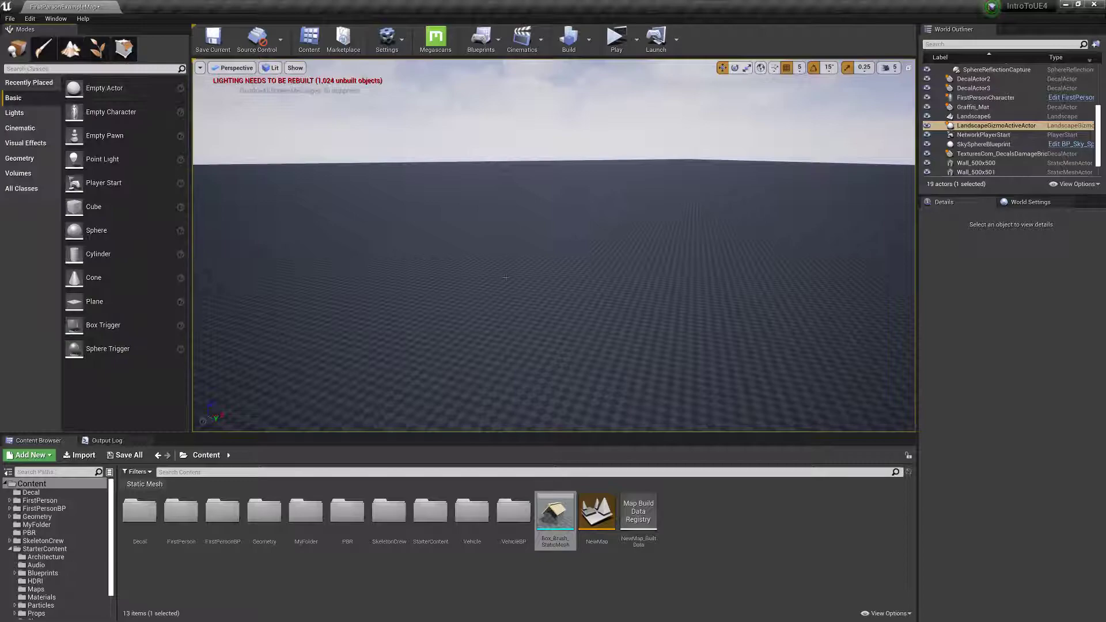
click(540, 299)
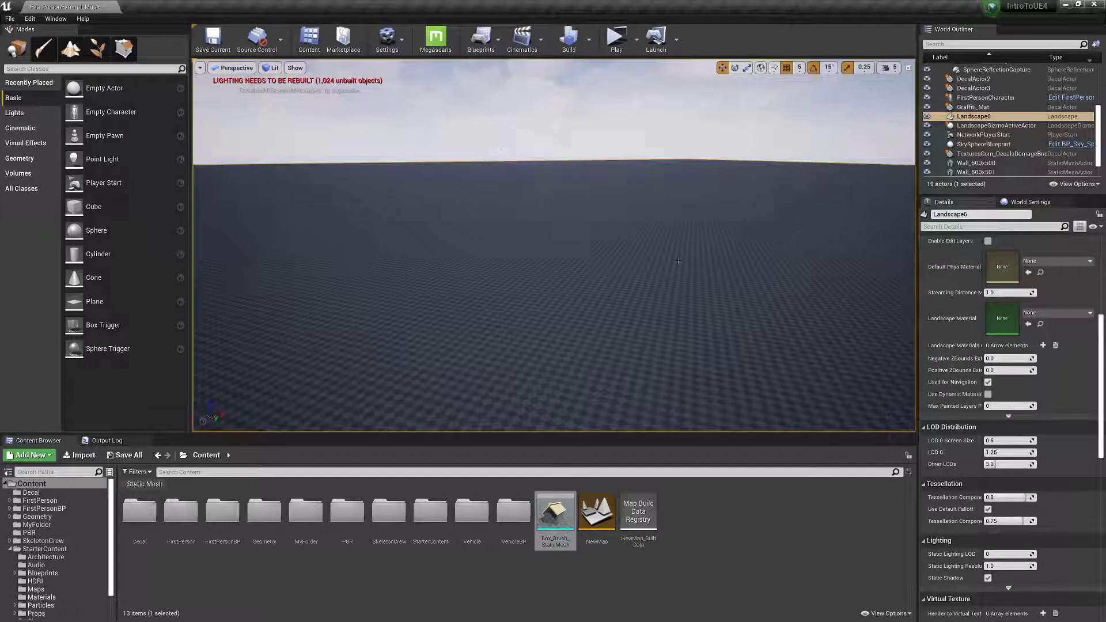
scroll(982, 335, up, 3)
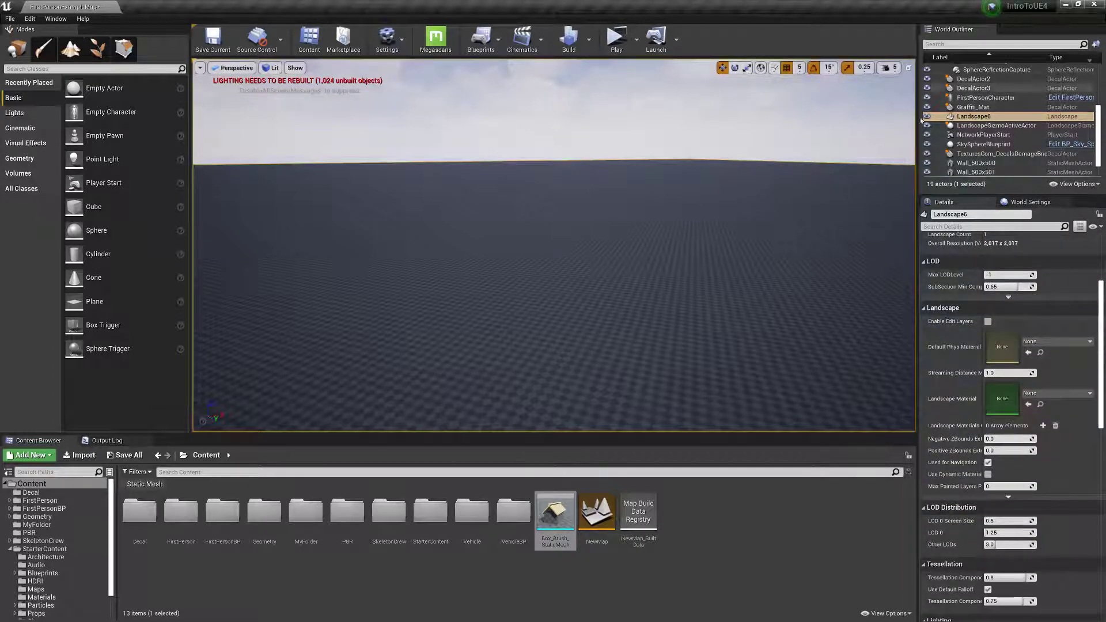
scroll(979, 346, up, 3)
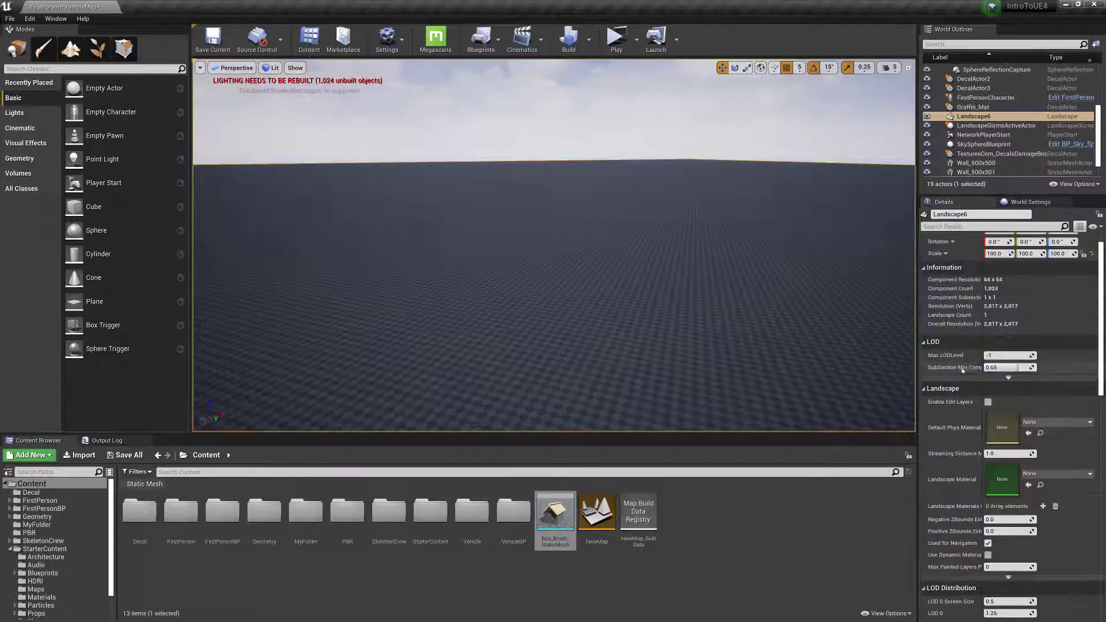
click(987, 402)
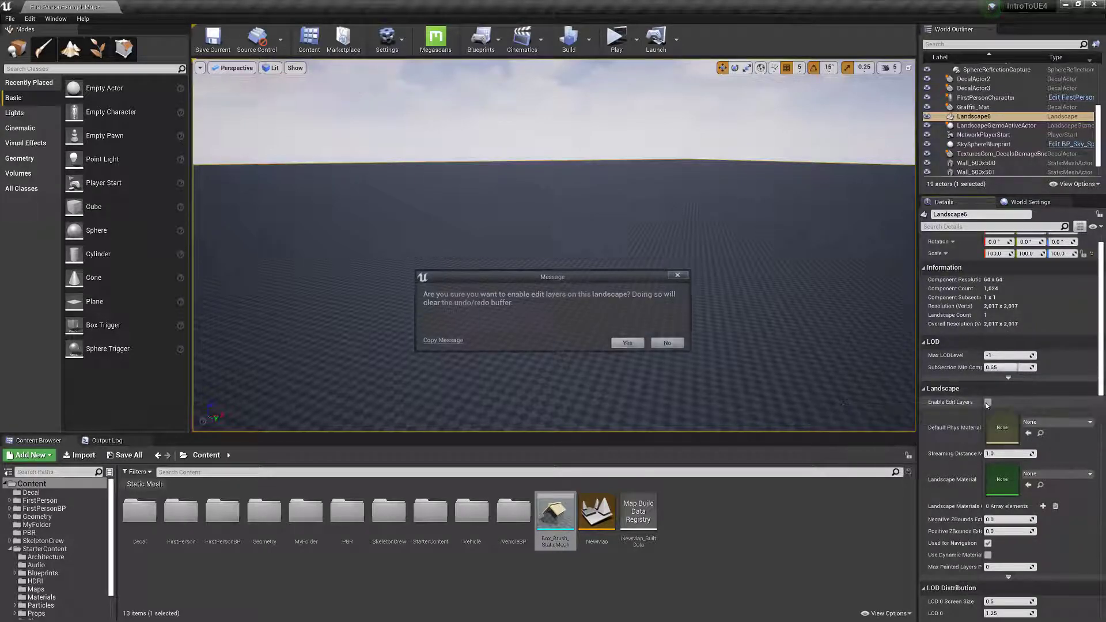
click(627, 344)
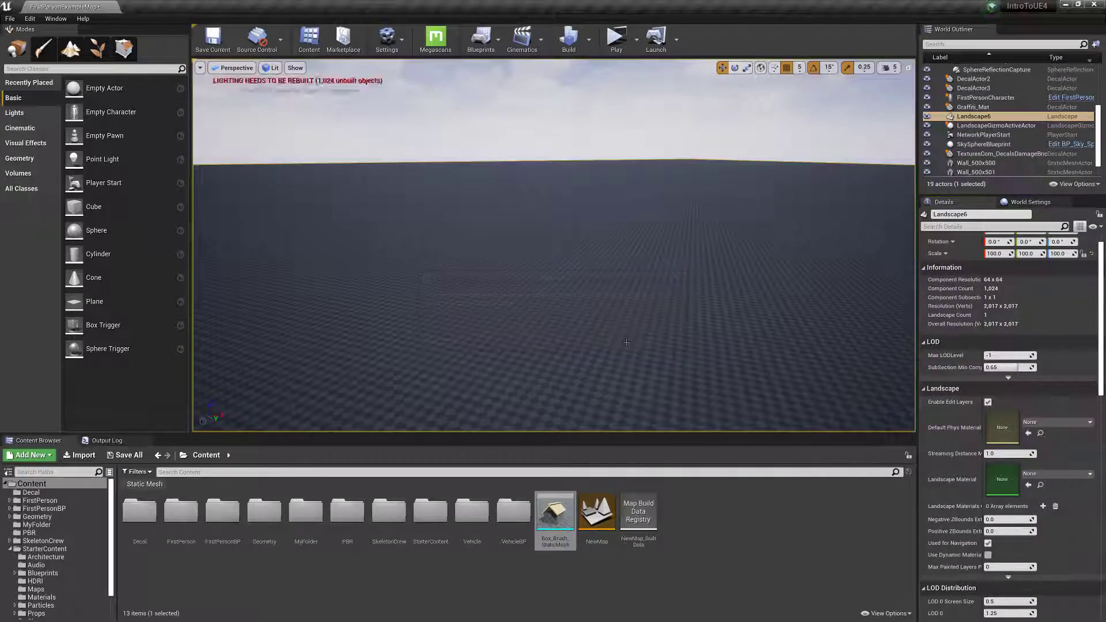
Rename the landscape's edit layer to Mountain and sculpt a tall mountain with lower side peaks on it.
click(70, 55)
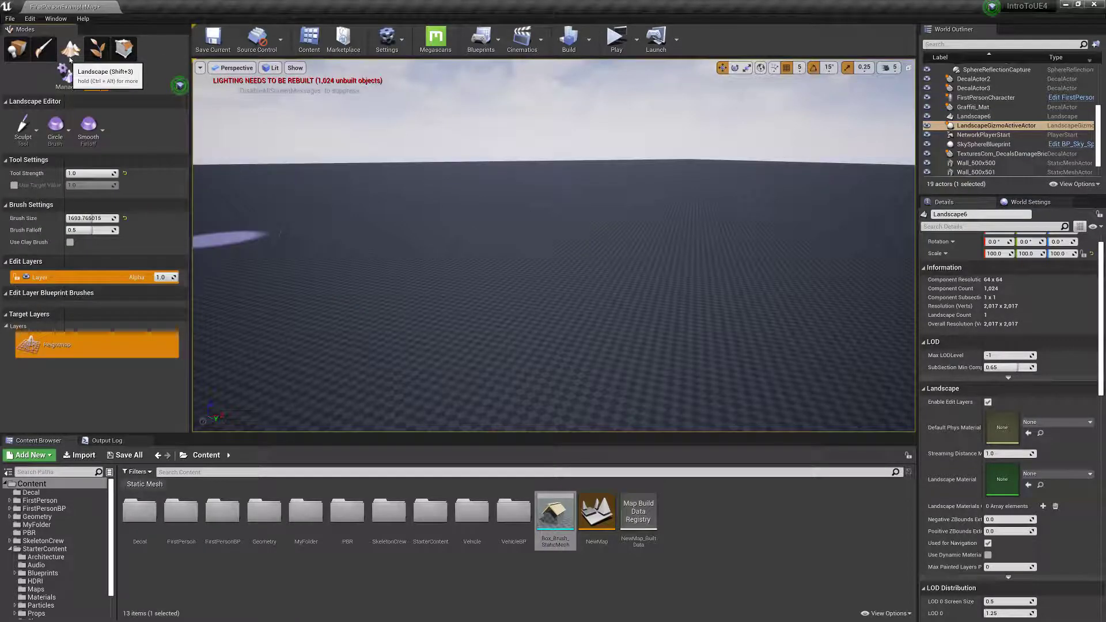
right_click(45, 278)
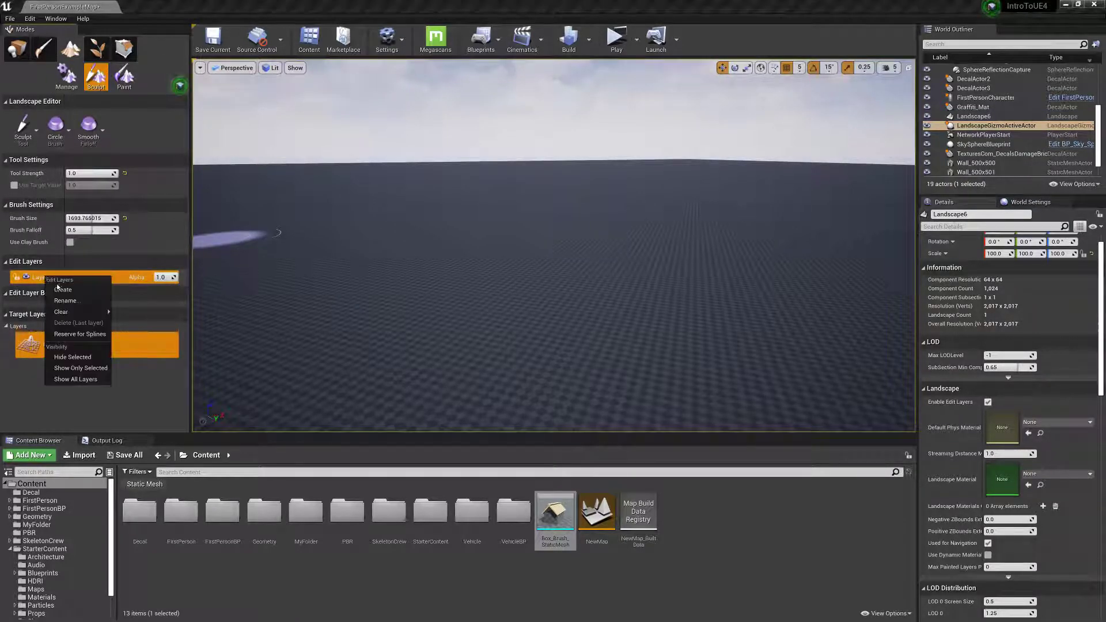
click(65, 301)
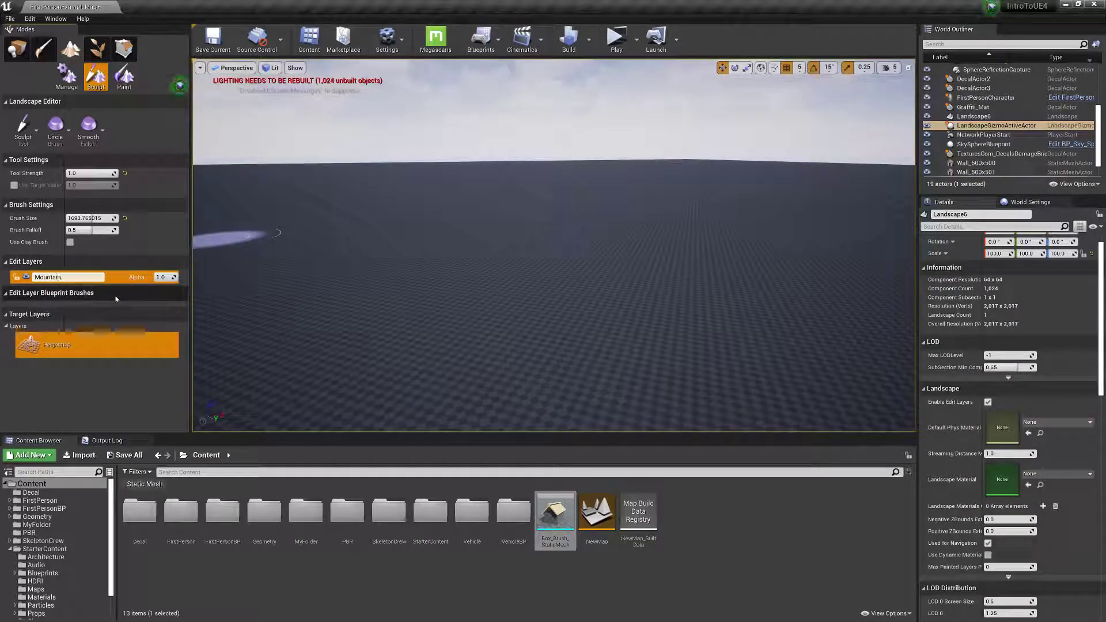
right_click(50, 279)
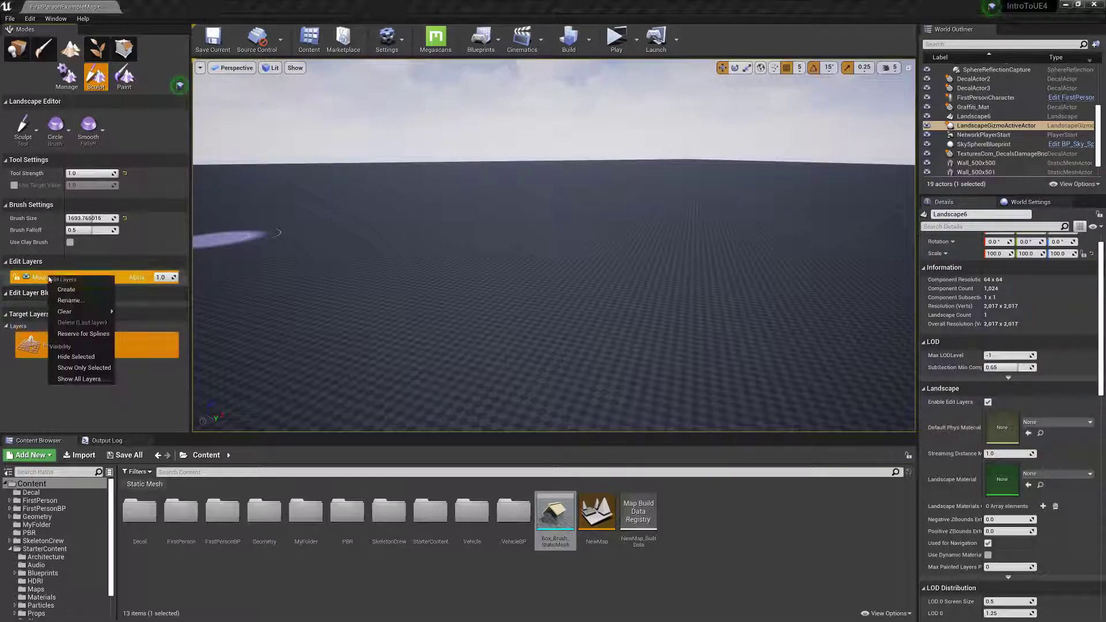
mouse_move(469, 278)
mouse_down()
mouse_move(481, 236)
mouse_move(593, 219)
mouse_move(532, 207)
mouse_move(467, 230)
mouse_move(374, 230)
mouse_move(432, 226)
mouse_move(527, 251)
mouse_move(647, 228)
mouse_move(431, 169)
mouse_move(371, 234)
mouse_up()
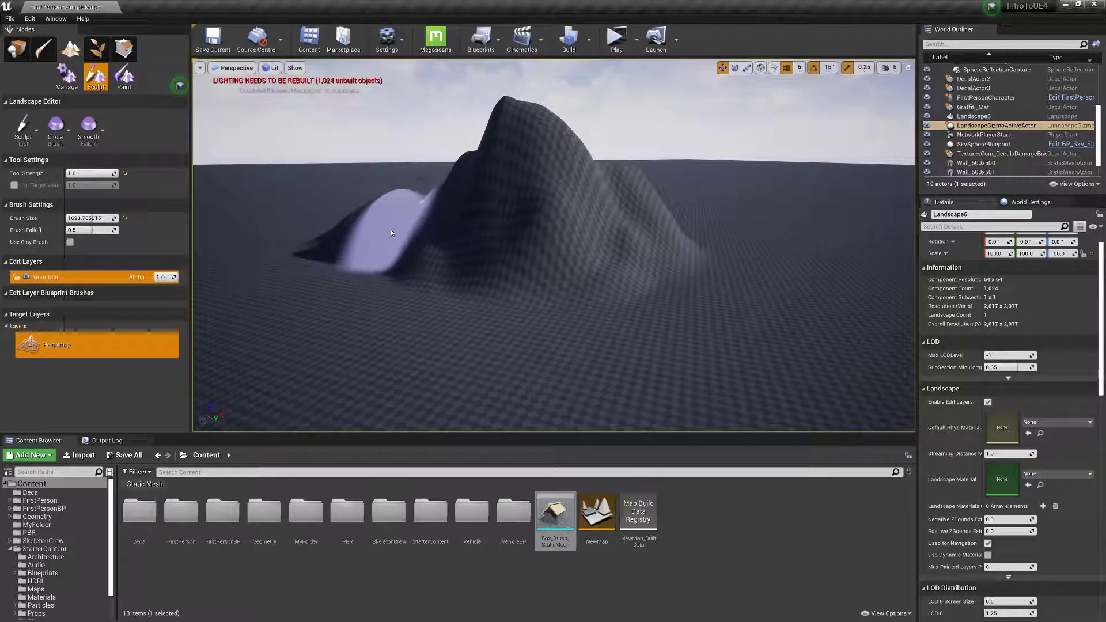
Create a second landscape edit layer and rename it Plateau.
right_click(45, 279)
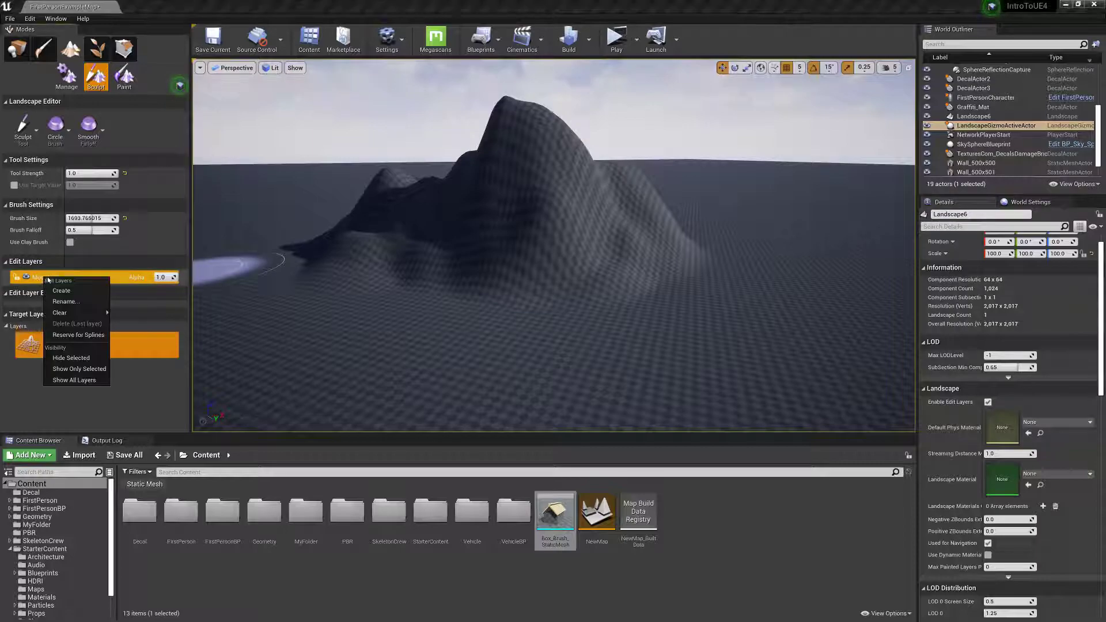
click(75, 292)
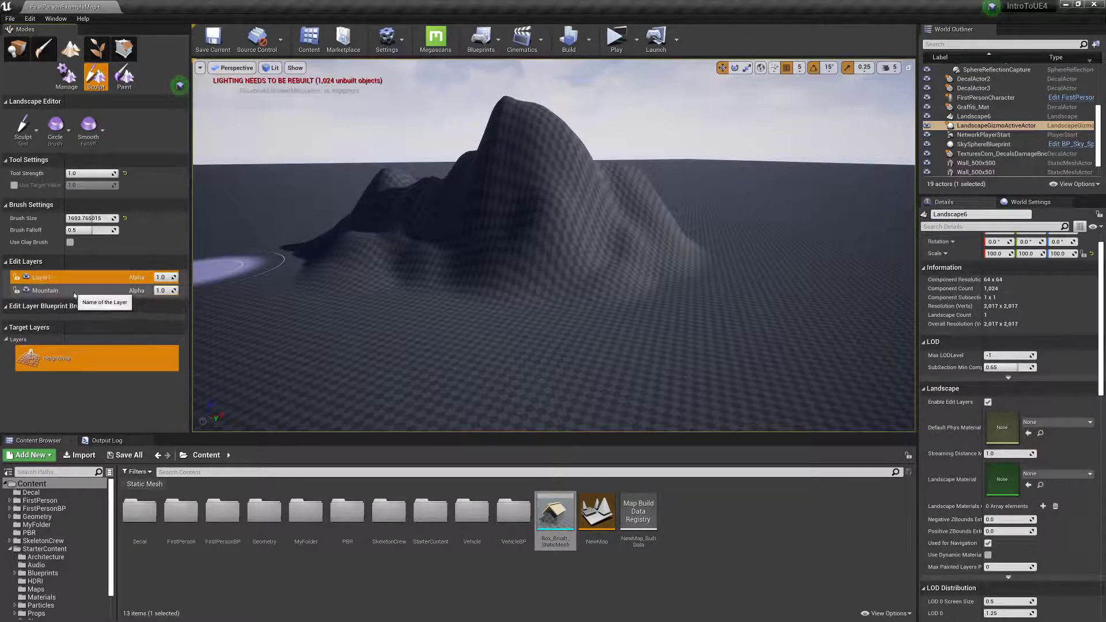
right_click(52, 280)
click(81, 303)
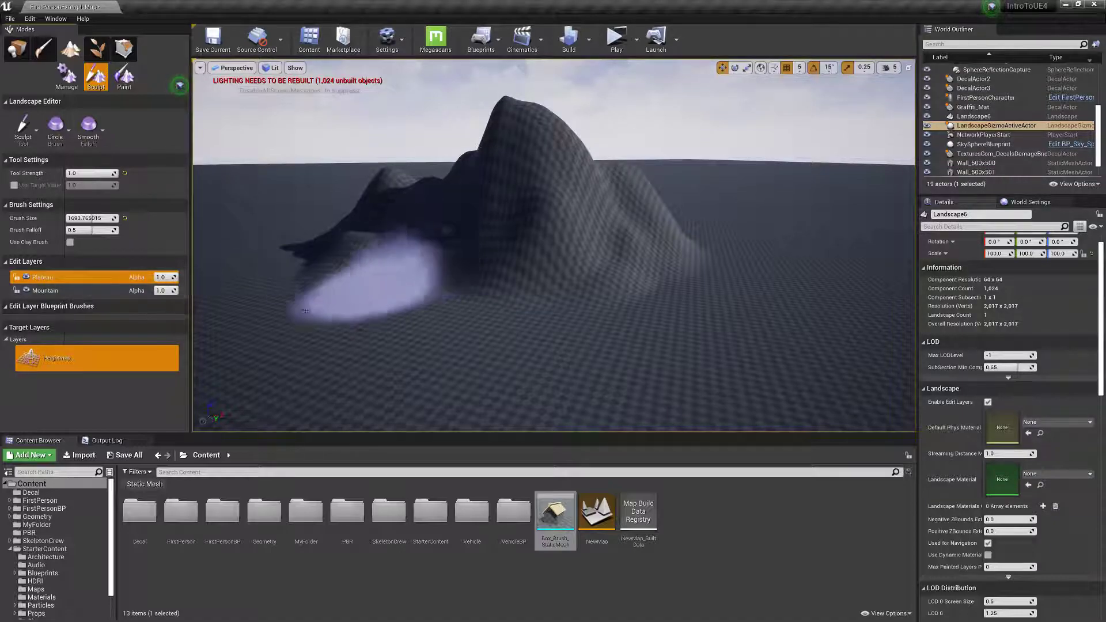
Make Plateau the active edit layer and choose the Flatten tool for it.
click(28, 290)
click(41, 291)
click(41, 280)
click(42, 291)
click(42, 281)
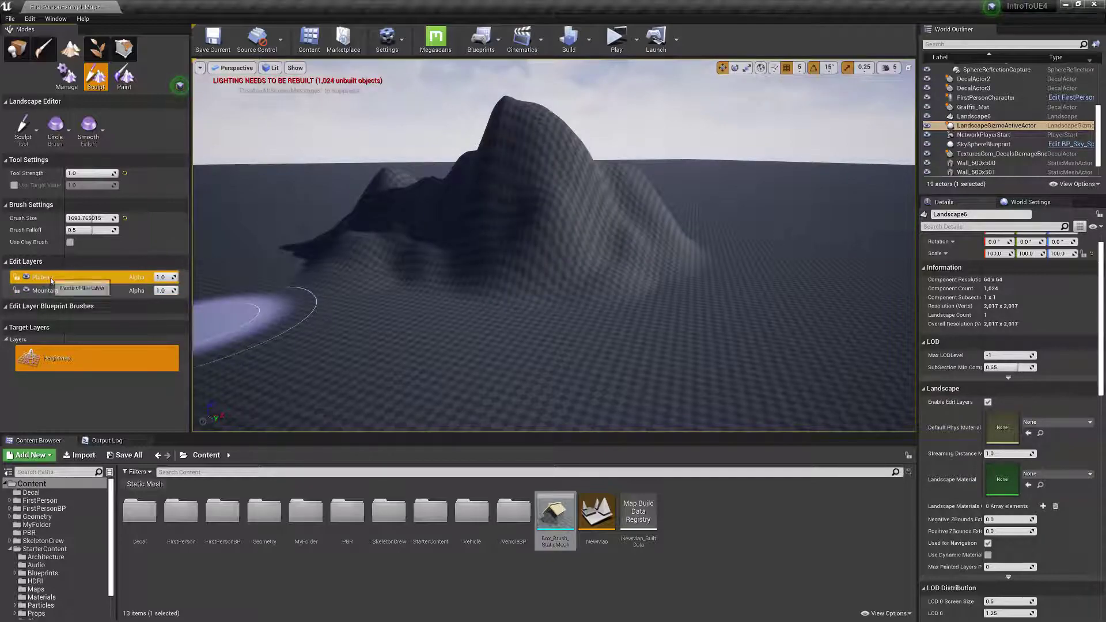
click(33, 126)
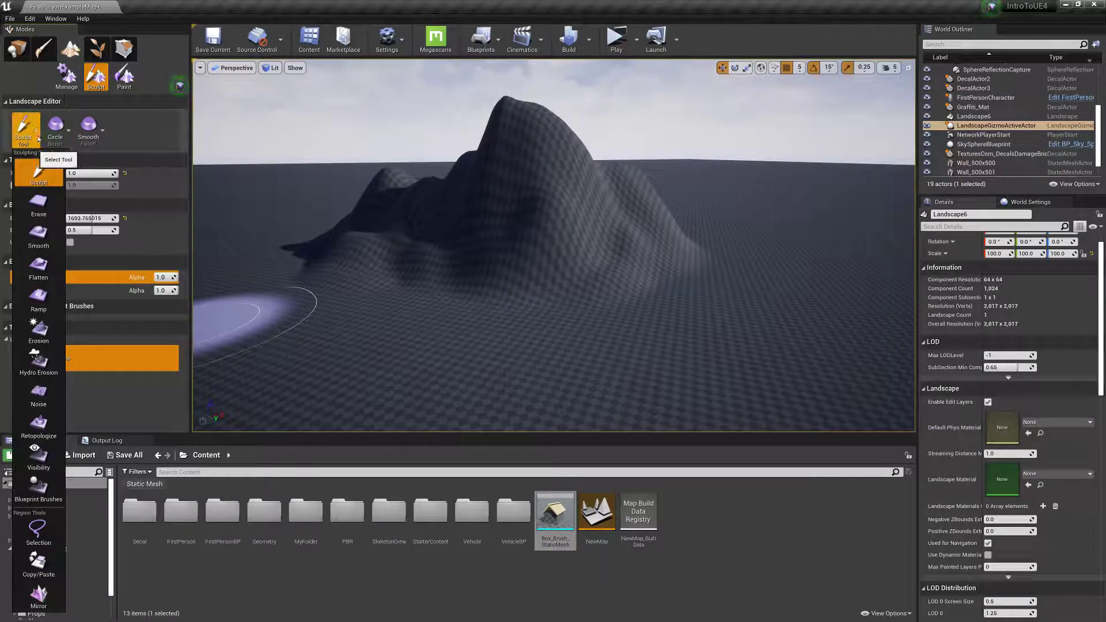
click(38, 266)
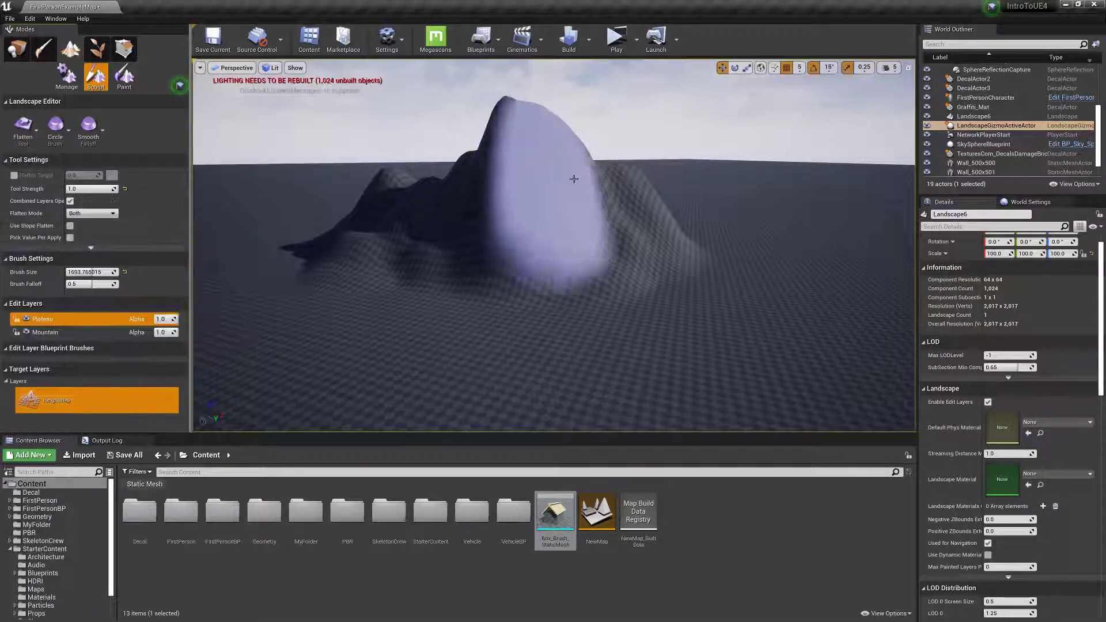
Try flattening the mountain's main peak on the Plateau layer, and undo the stroke.
drag(553, 161, 536, 165)
key(ctrl+z)
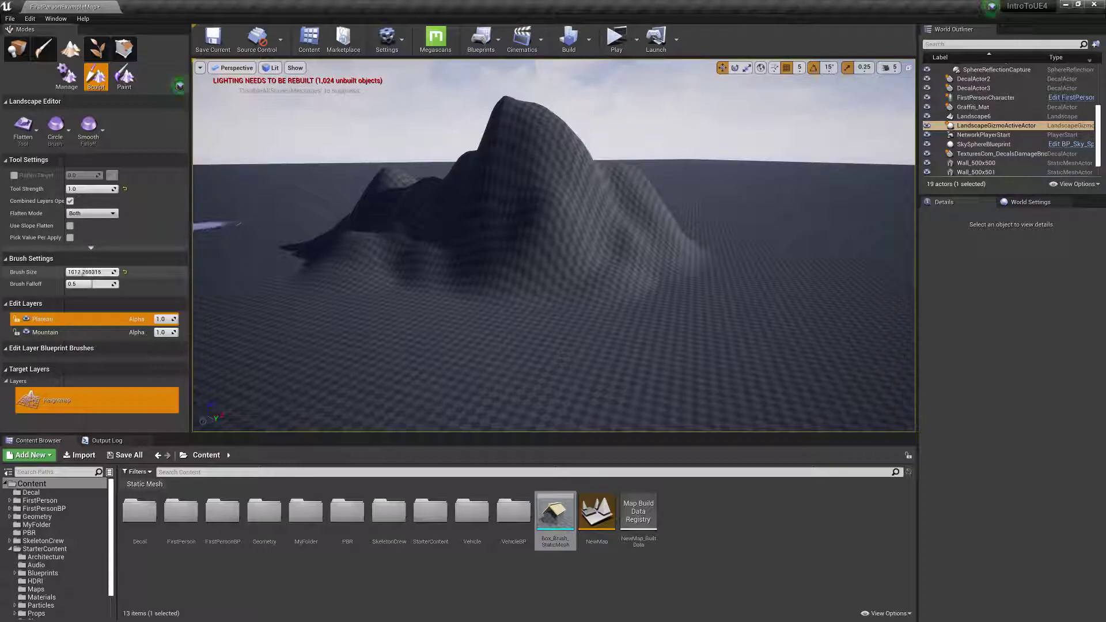
Reduce the brush size to about 390, try flattening the mountain's upper slope, and undo the stroke.
drag(77, 272, 74, 271)
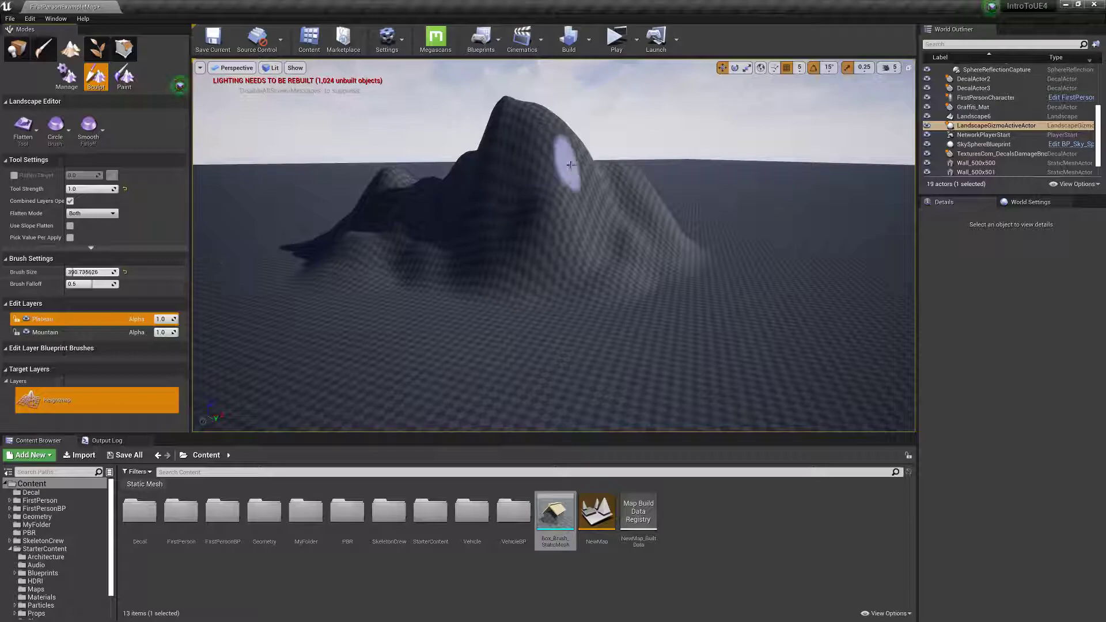
mouse_move(563, 167)
mouse_down()
mouse_move(506, 202)
mouse_move(557, 149)
mouse_up()
mouse_move(598, 199)
right_down()
mouse_move(596, 138)
mouse_move(530, 141)
mouse_move(484, 231)
mouse_move(558, 194)
mouse_move(513, 190)
right_up()
key(w)
key(ctrl+z)
key(s)
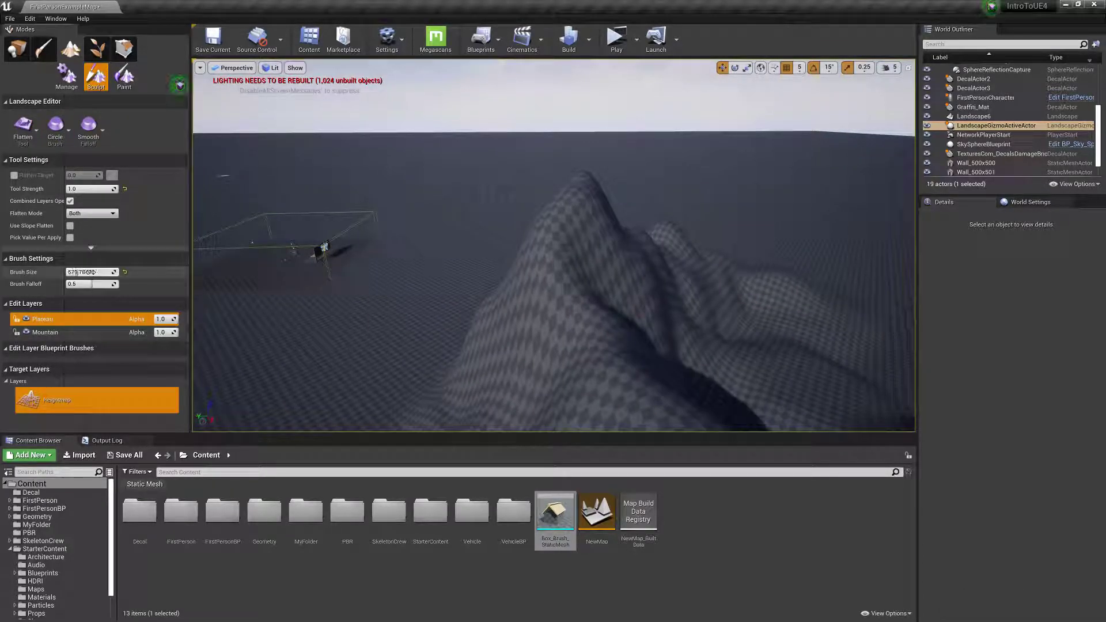
Flatten the mountain's peaks into one level top on the Plateau layer with a brush size of about 680.
mouse_move(549, 346)
mouse_down()
mouse_move(605, 368)
mouse_move(555, 281)
mouse_move(605, 275)
mouse_move(571, 258)
mouse_move(666, 247)
mouse_move(616, 345)
mouse_move(654, 333)
mouse_move(674, 349)
mouse_move(680, 240)
mouse_move(555, 267)
mouse_move(518, 346)
mouse_move(768, 384)
mouse_move(731, 262)
mouse_move(742, 362)
mouse_move(731, 281)
mouse_up()
mouse_move(747, 273)
right_down()
mouse_move(780, 288)
mouse_move(858, 253)
mouse_move(899, 250)
mouse_move(956, 264)
mouse_move(974, 290)
mouse_move(890, 275)
right_up()
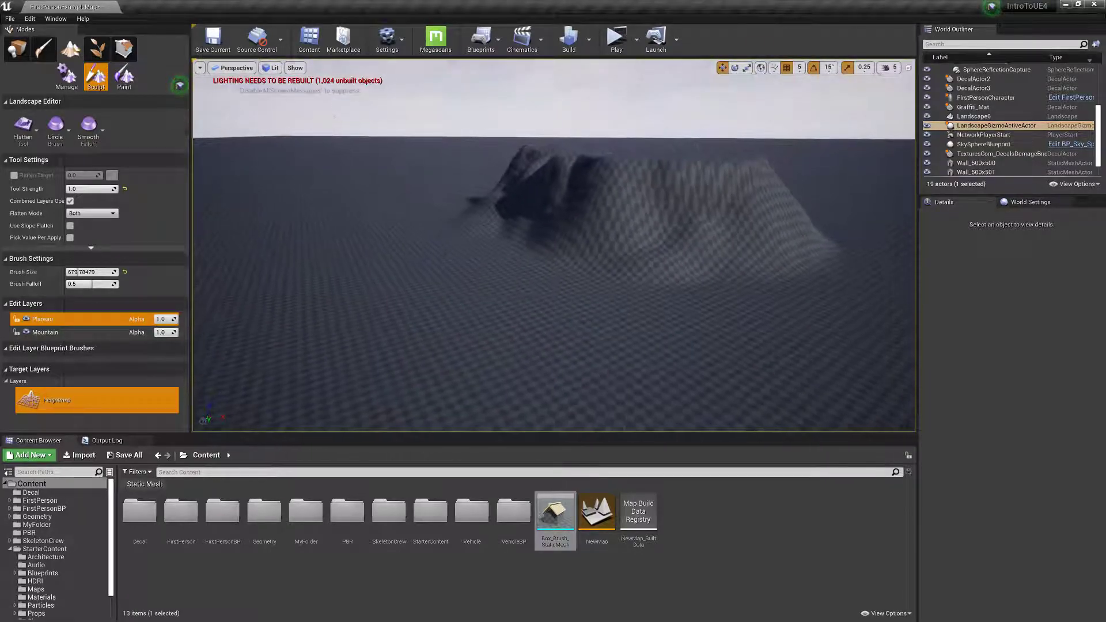
mouse_move(540, 297)
right_down()
mouse_move(533, 282)
mouse_move(526, 289)
right_up()
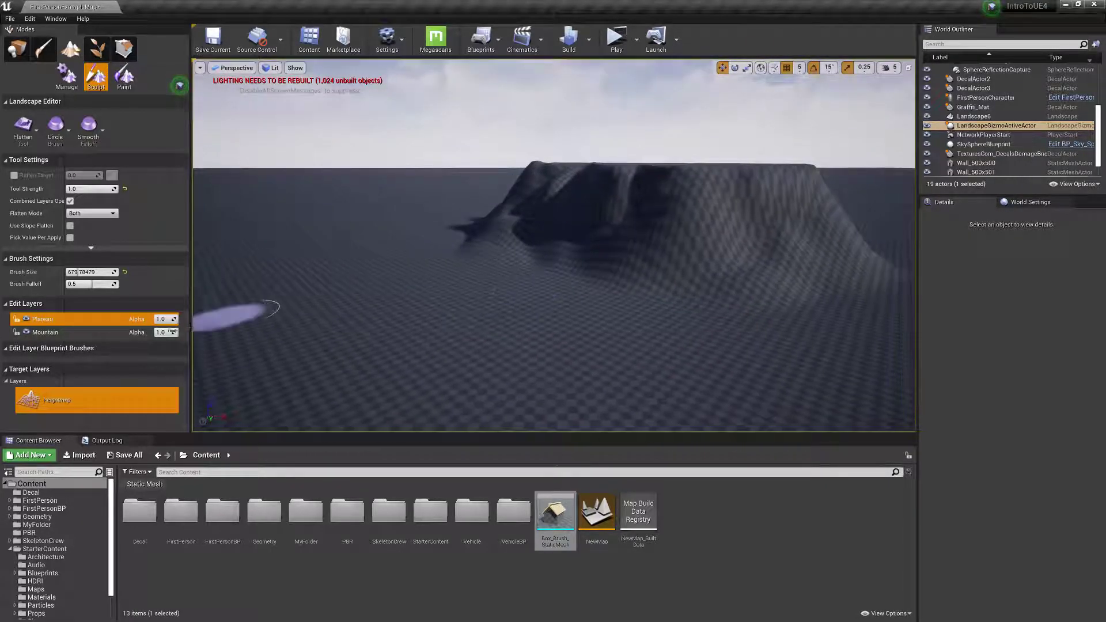
Toggle the Plateau layer's visibility off, on and off again to compare the terrain with and without it.
click(26, 320)
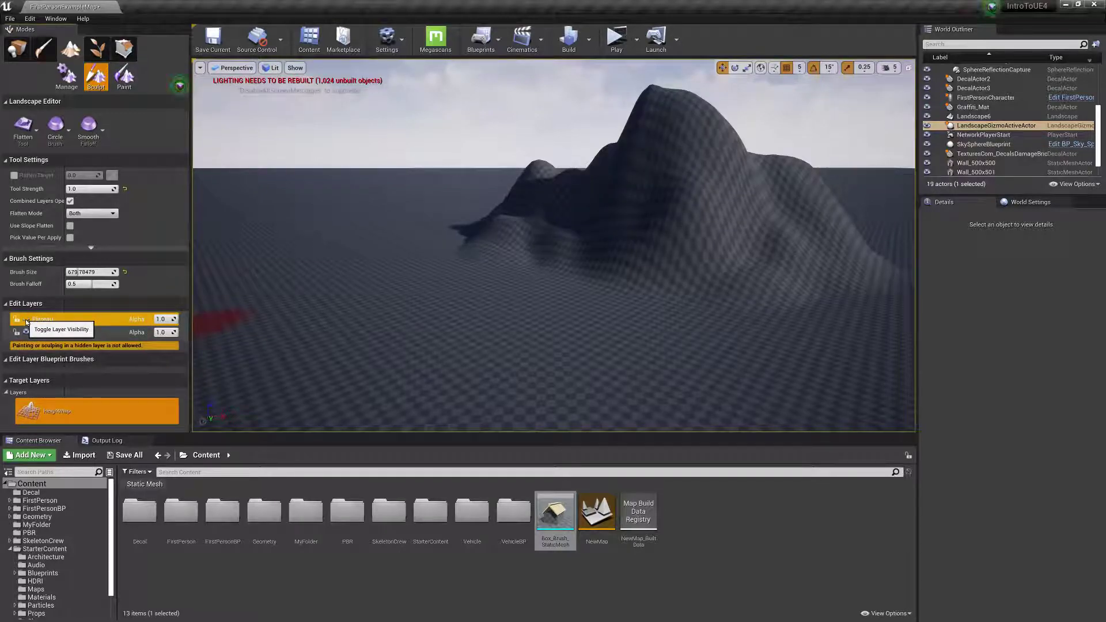
click(26, 321)
click(26, 322)
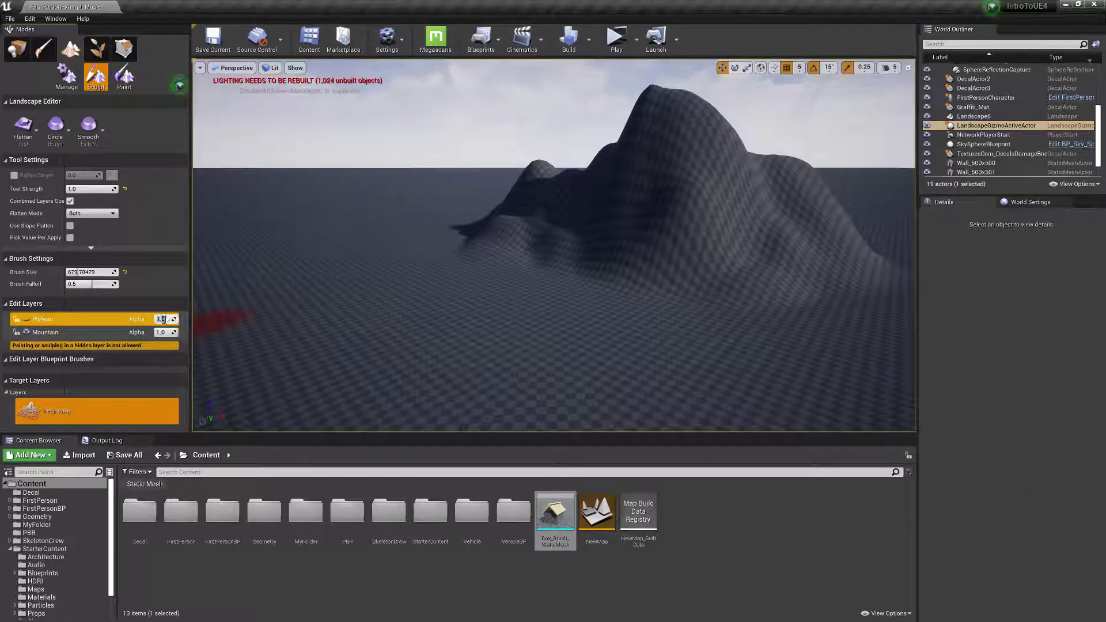
Set the alpha of the Plateau and Mountain layers to 0.5, and return Mountain's alpha to 1.
key(Tab)
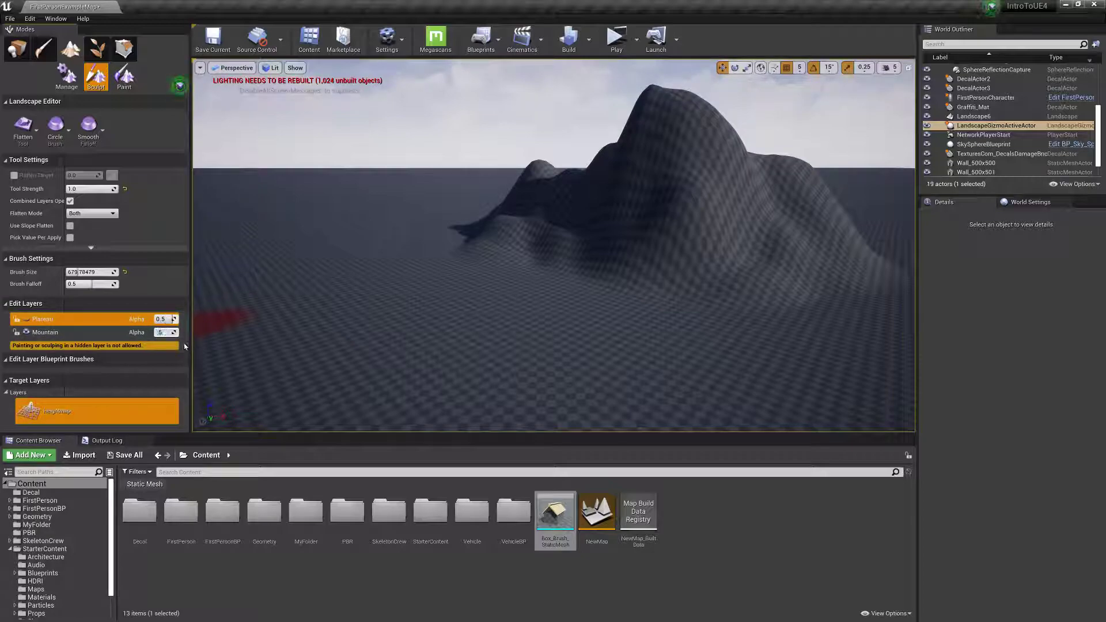
text(.5)
key(Return)
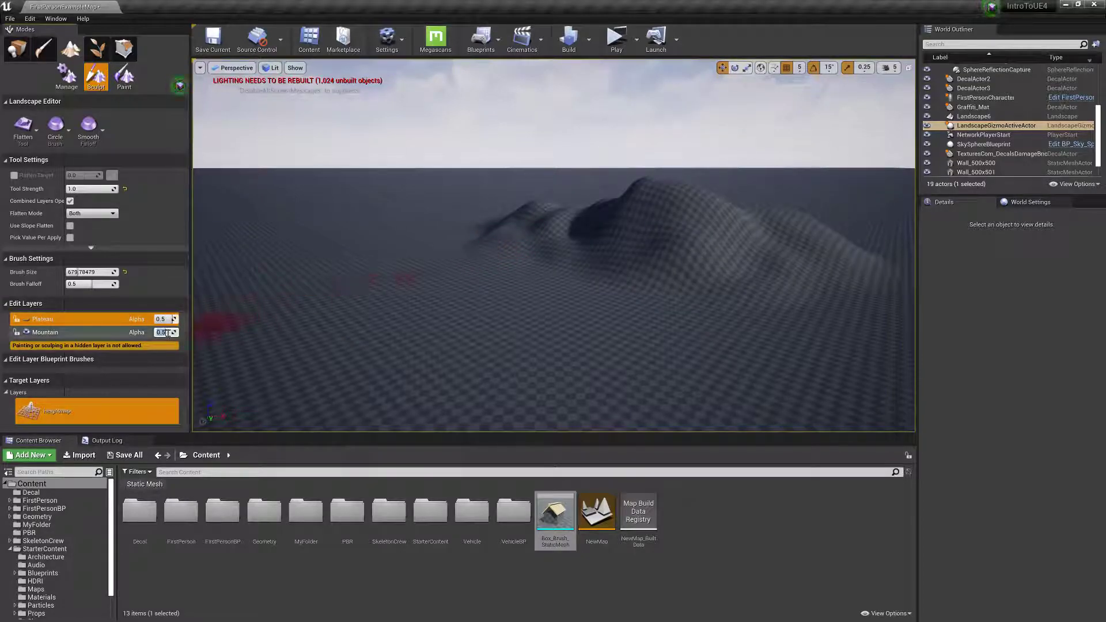
click(167, 332)
text(1)
key(Return)
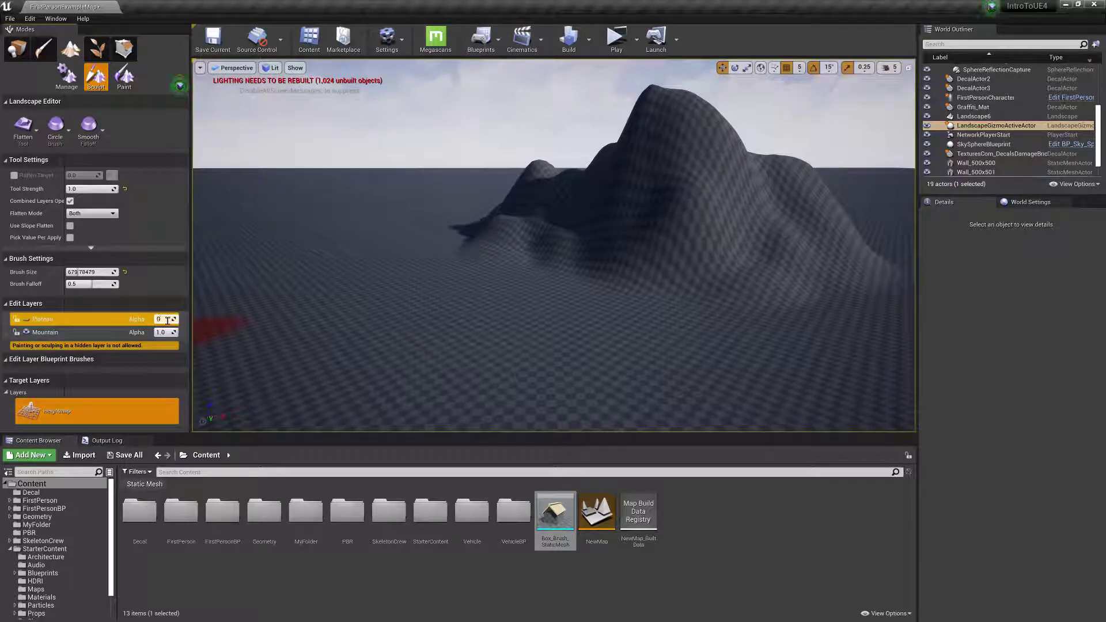
Set the alpha of both the Plateau and Mountain layers to 0.
click(167, 321)
text(0)
key(Return)
click(166, 332)
text(0)
key(Return)
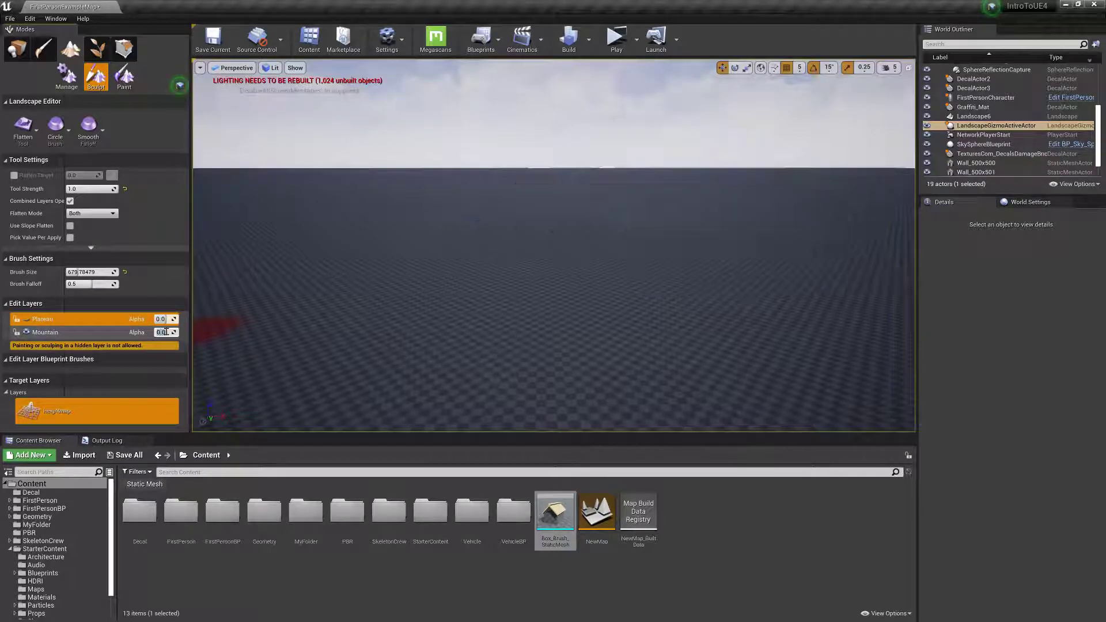
Set the Mountain and Plateau alphas to 0.5, and raise Plateau's alpha back to 1.
key(Return)
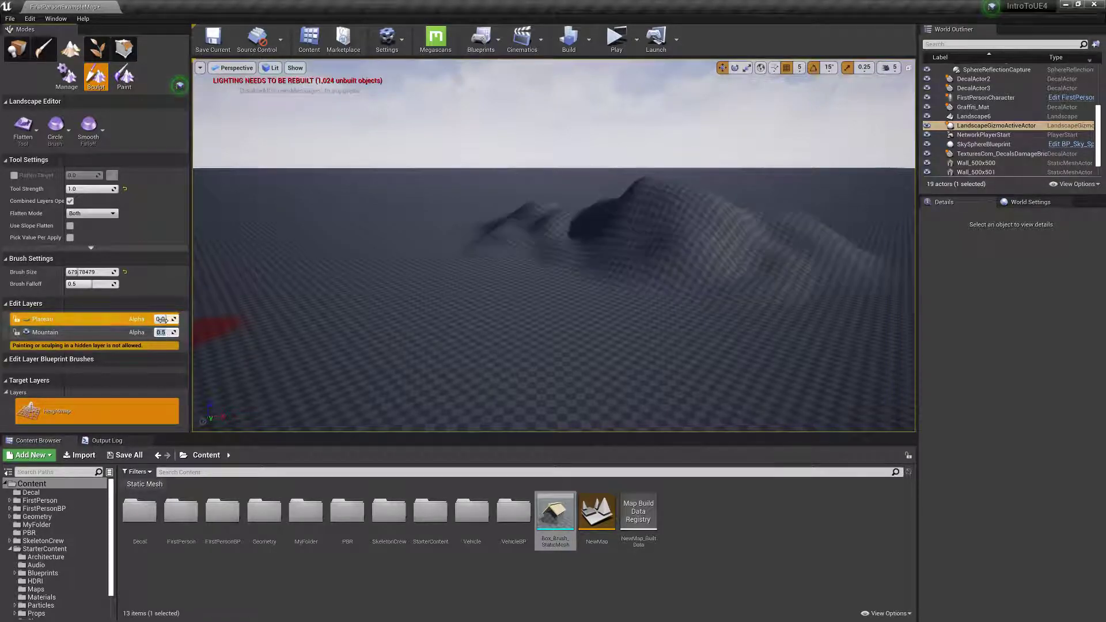
key(Return)
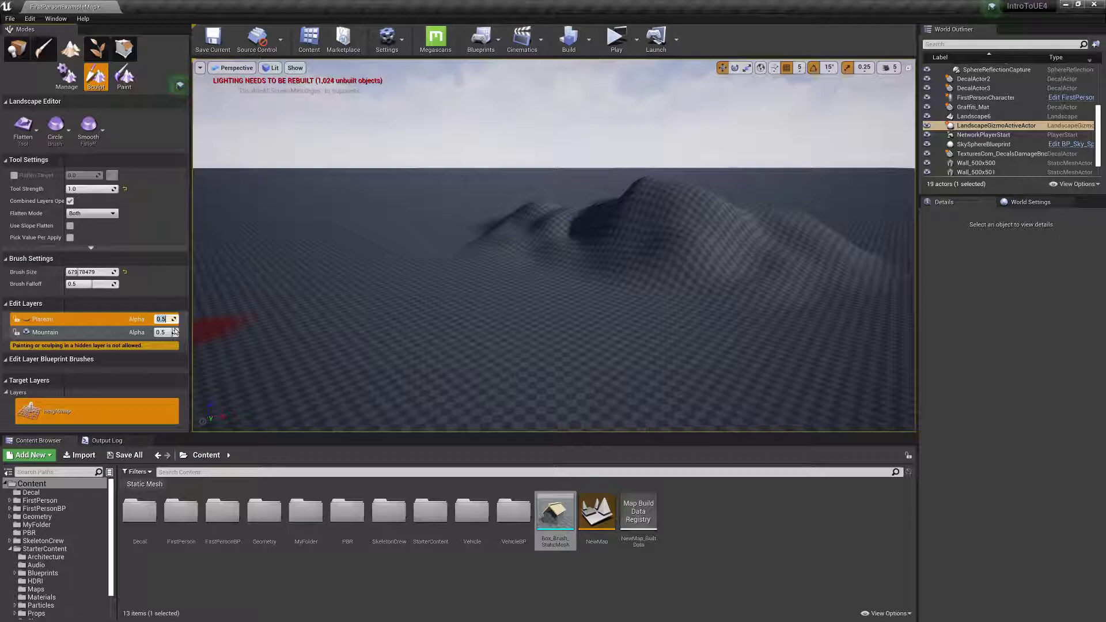
click(161, 319)
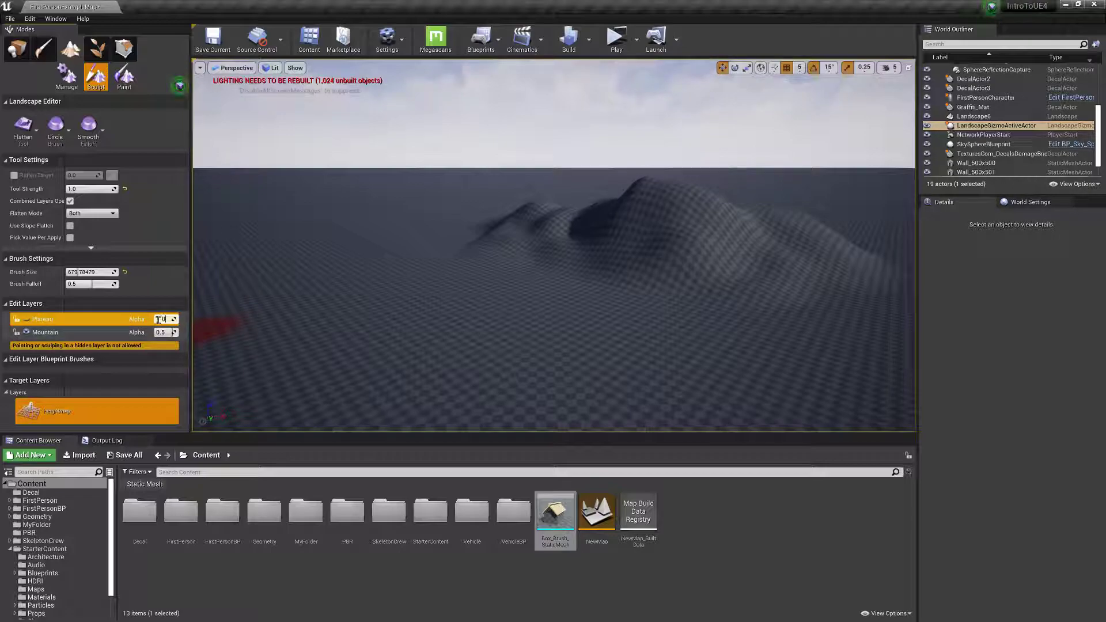
click(46, 332)
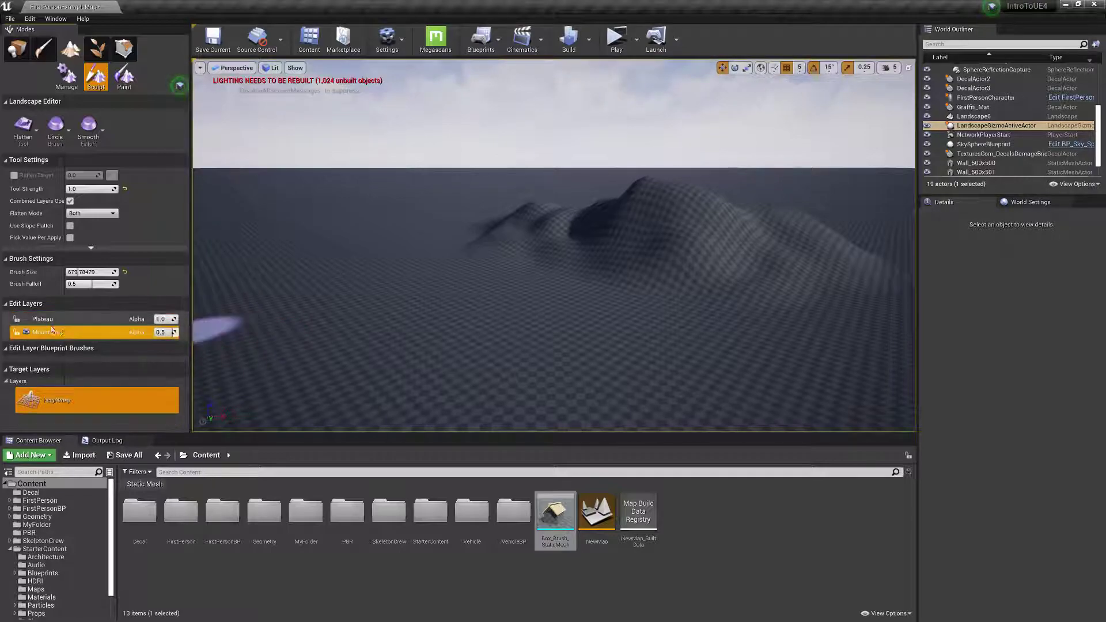
Show the Plateau layer again and set the Mountain layer's alpha to 1.
click(27, 319)
click(72, 332)
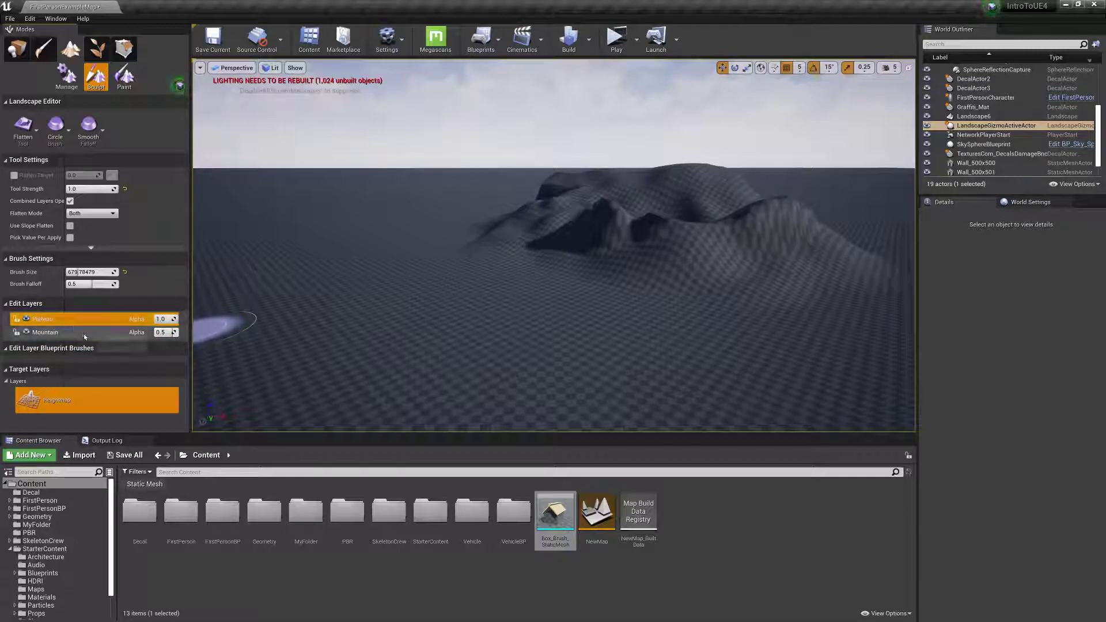
click(27, 320)
click(27, 321)
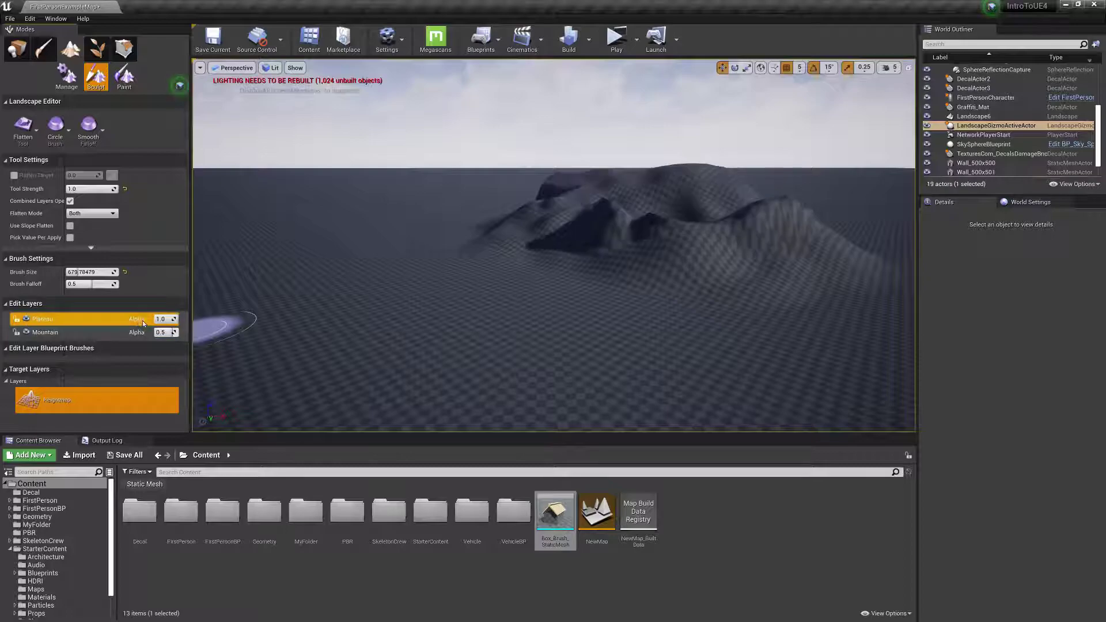
drag(165, 333, 177, 333)
Toggle the Plateau layer's visibility repeatedly to compare the original mountain with the flattened version.
click(27, 321)
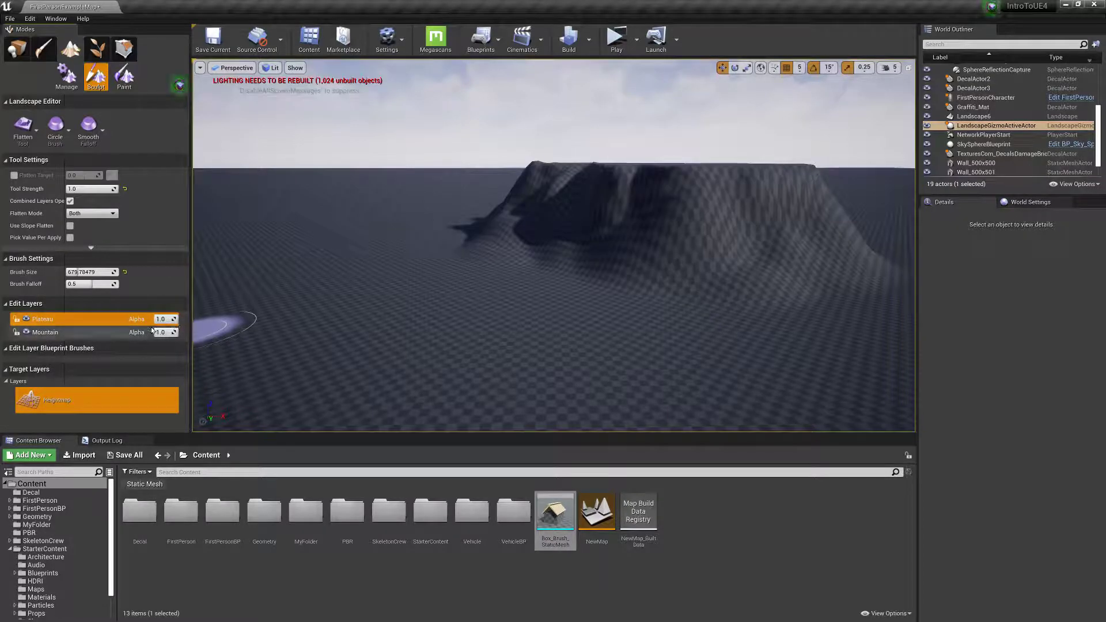
click(26, 320)
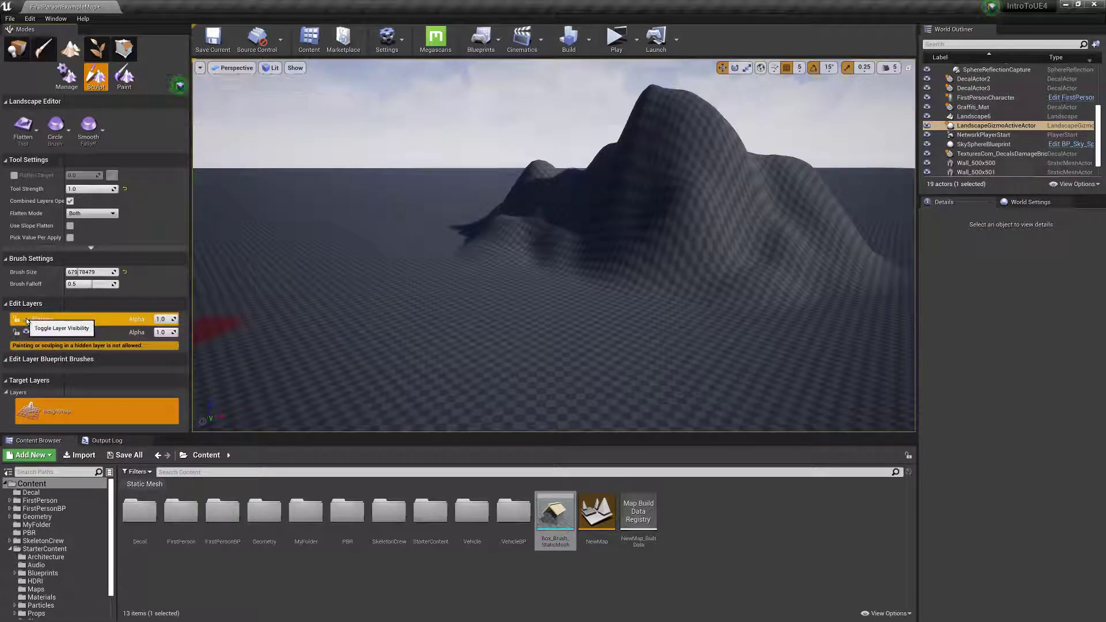
click(26, 320)
click(26, 321)
click(27, 320)
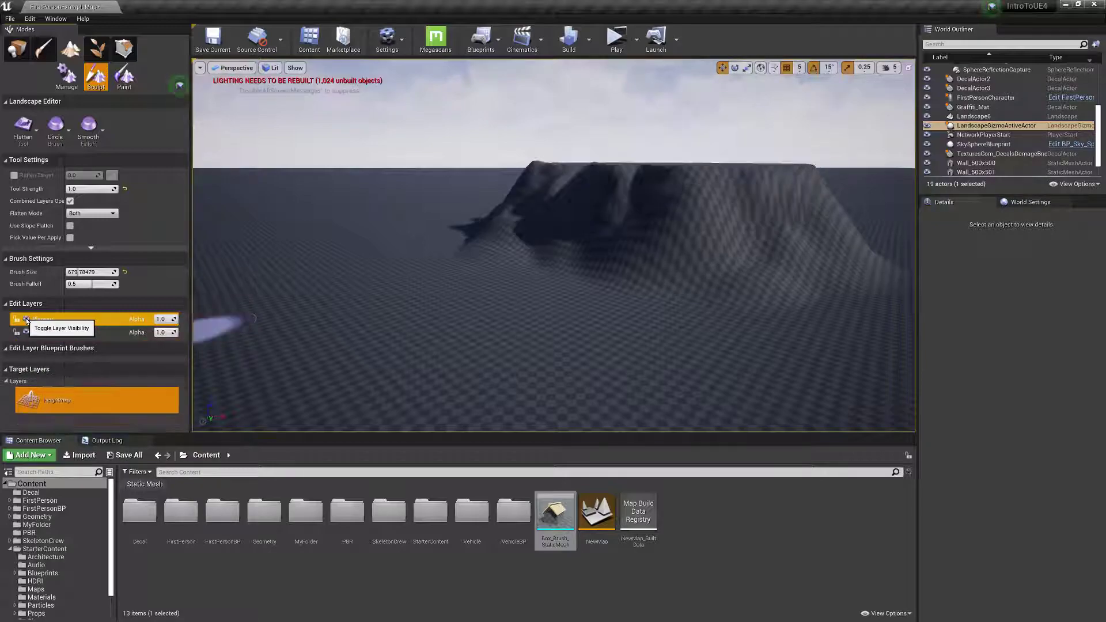
Lower the Plateau layer's alpha to 0.72 to soften the flattening.
drag(171, 320, 171, 319)
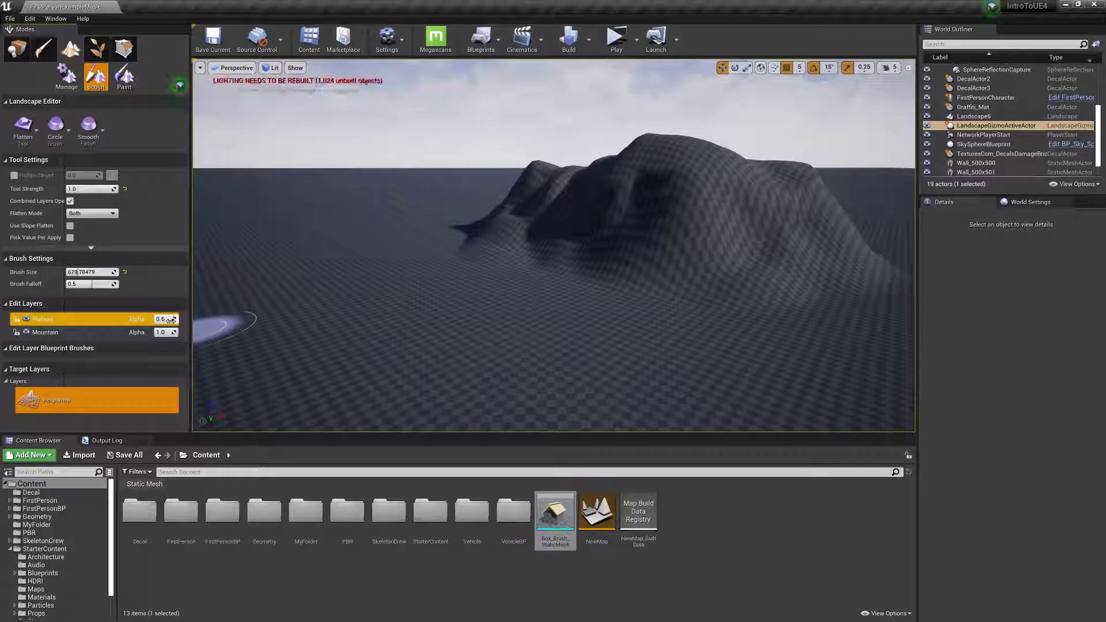
right_drag(454, 329, 425, 320)
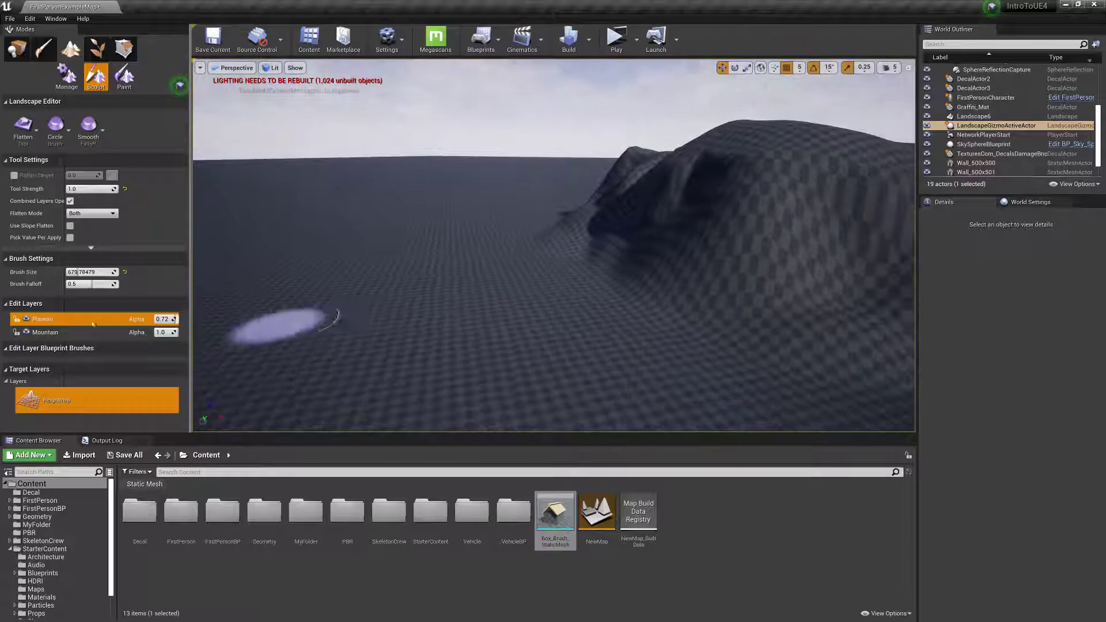
Create a third landscape edit layer and rename it River.
right_click(35, 322)
click(68, 338)
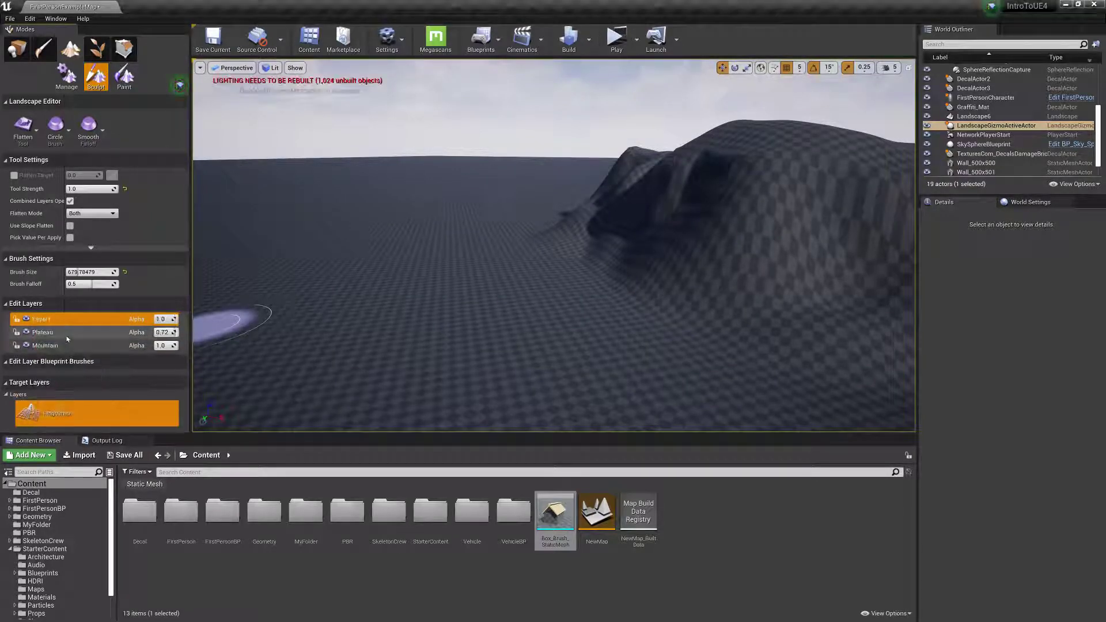
right_click(58, 320)
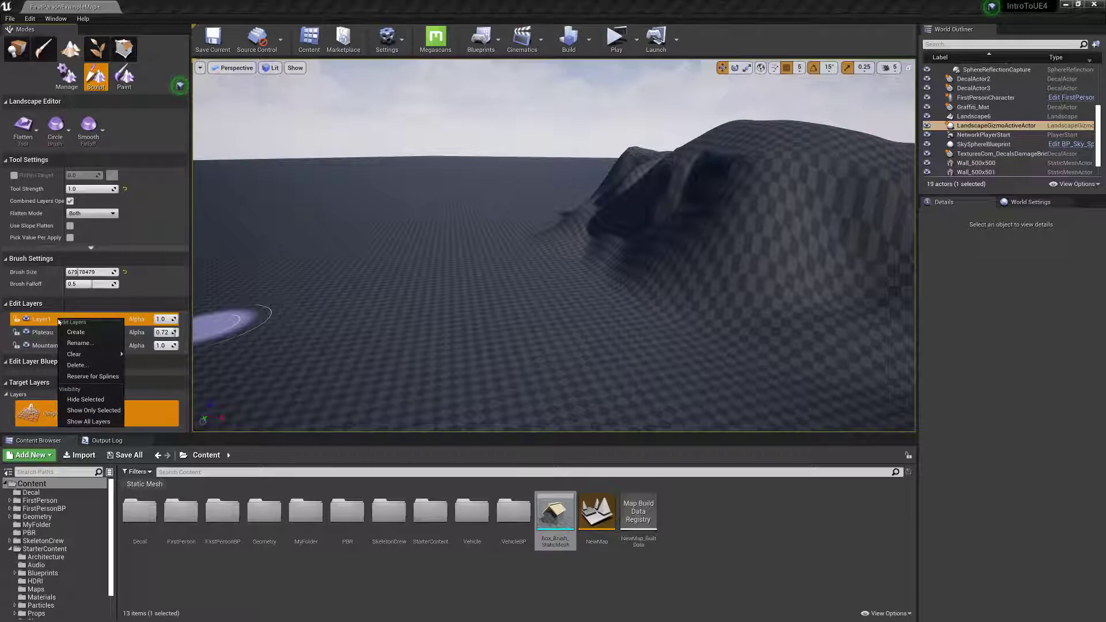
click(79, 343)
text(Alpha)
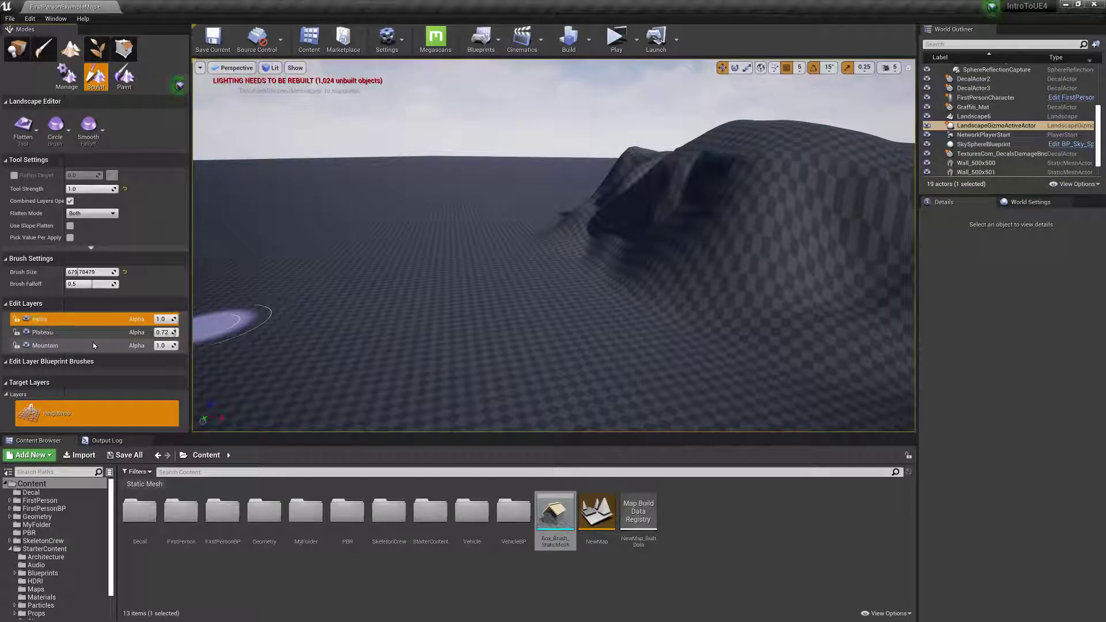
key(Return)
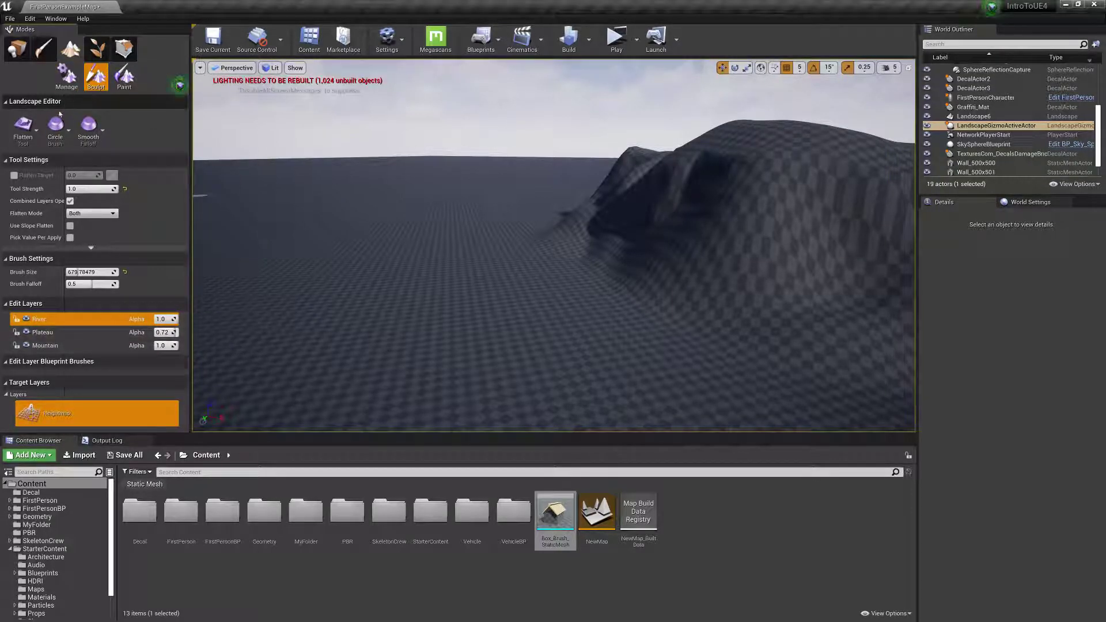
Use the Sculpt tool on the River layer to carve a winding river channel from the mountain's foot across the flat ground.
click(23, 127)
click(34, 173)
drag(567, 271, 487, 277)
key(ctrl+z)
mouse_move(573, 253)
shift+mouse_down()
mouse_move(571, 264)
mouse_move(379, 298)
mouse_move(213, 308)
shift+mouse_up()
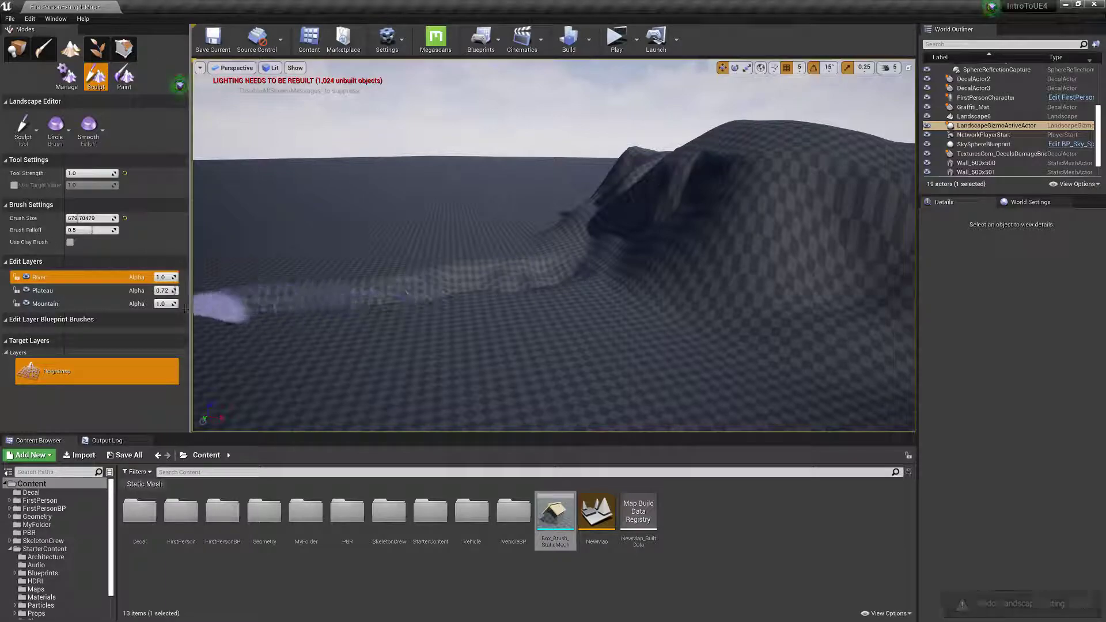
right_drag(568, 291, 437, 286)
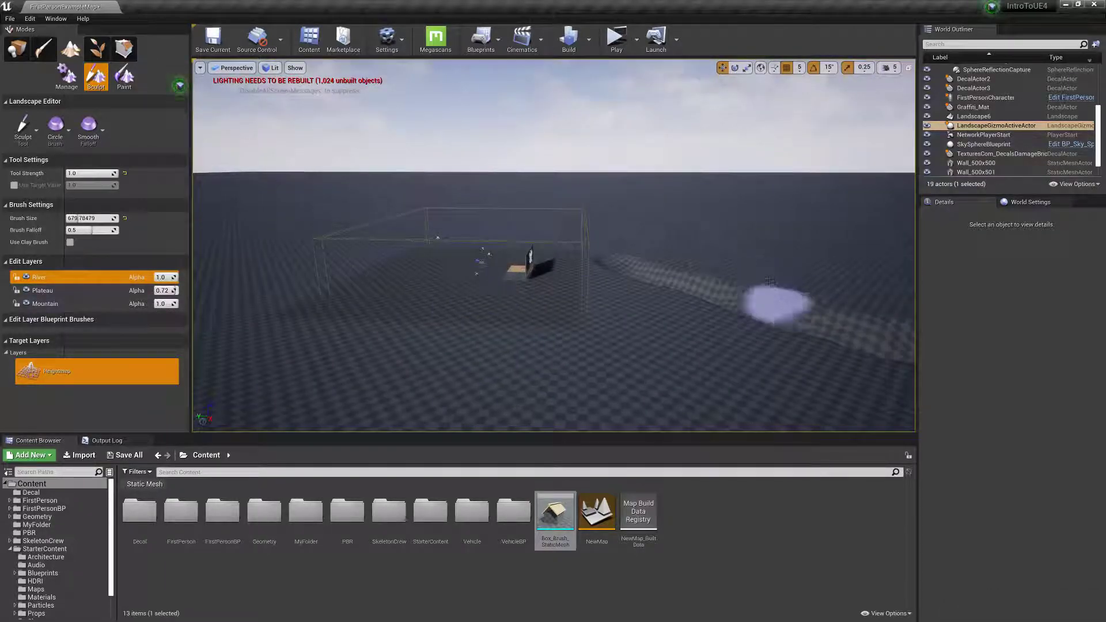
drag(761, 288, 729, 249)
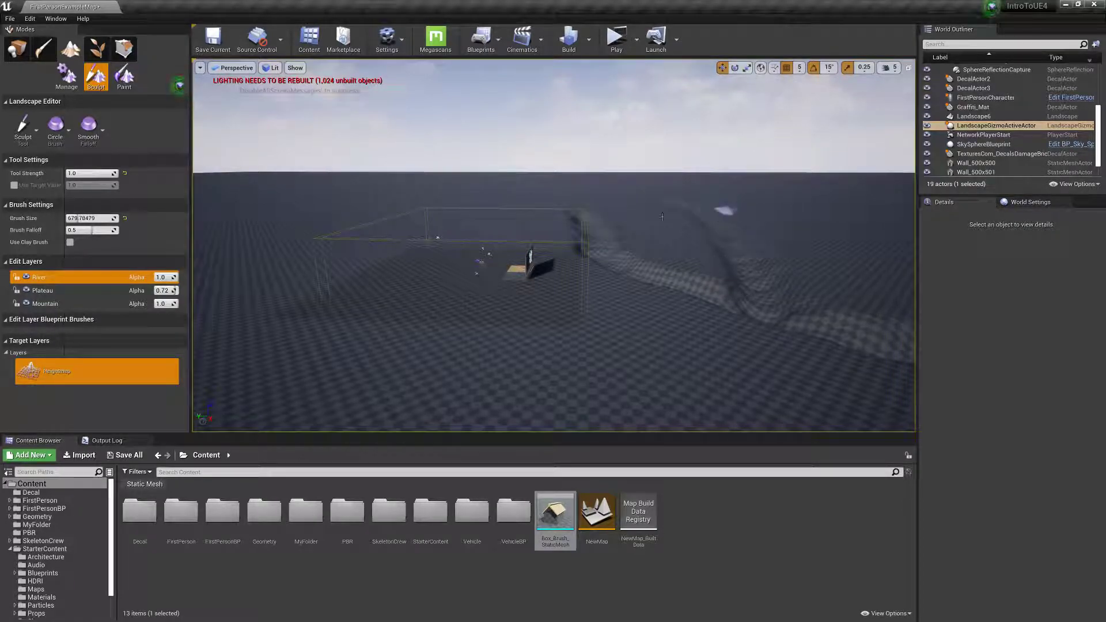
mouse_move(693, 213)
right_down()
mouse_move(807, 181)
mouse_move(826, 202)
mouse_move(797, 205)
right_up()
mouse_move(670, 330)
right_down()
mouse_move(636, 354)
mouse_move(662, 366)
right_up()
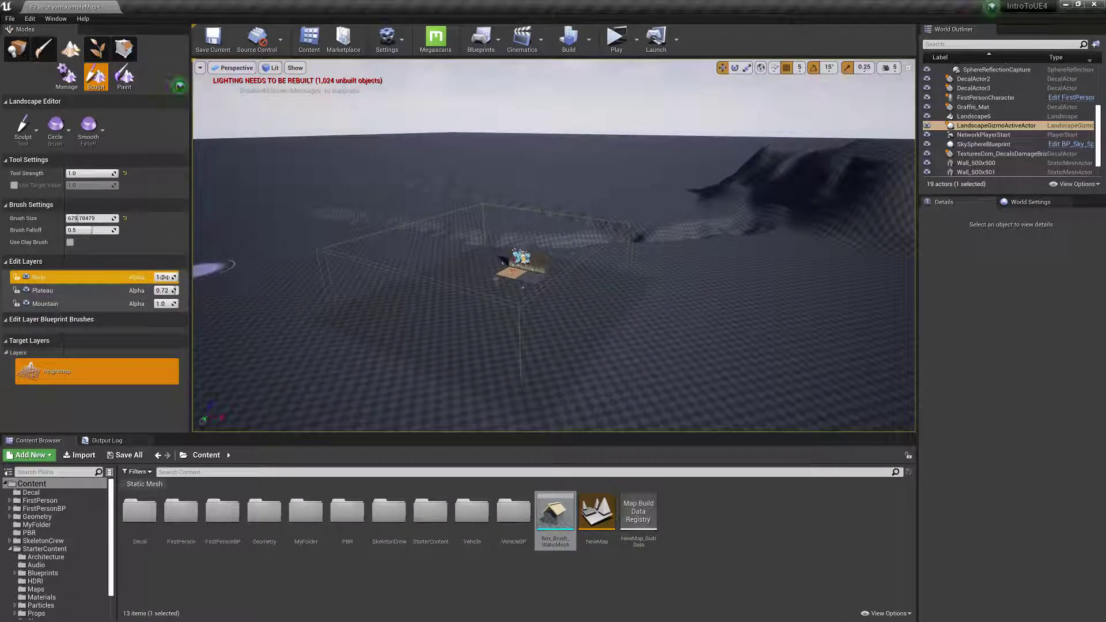
Undo the last stroke on the river and recarve that stretch, deepening the channel along its bends.
mouse_move(546, 234)
right_down()
mouse_move(541, 198)
mouse_move(509, 227)
right_up()
key(w)
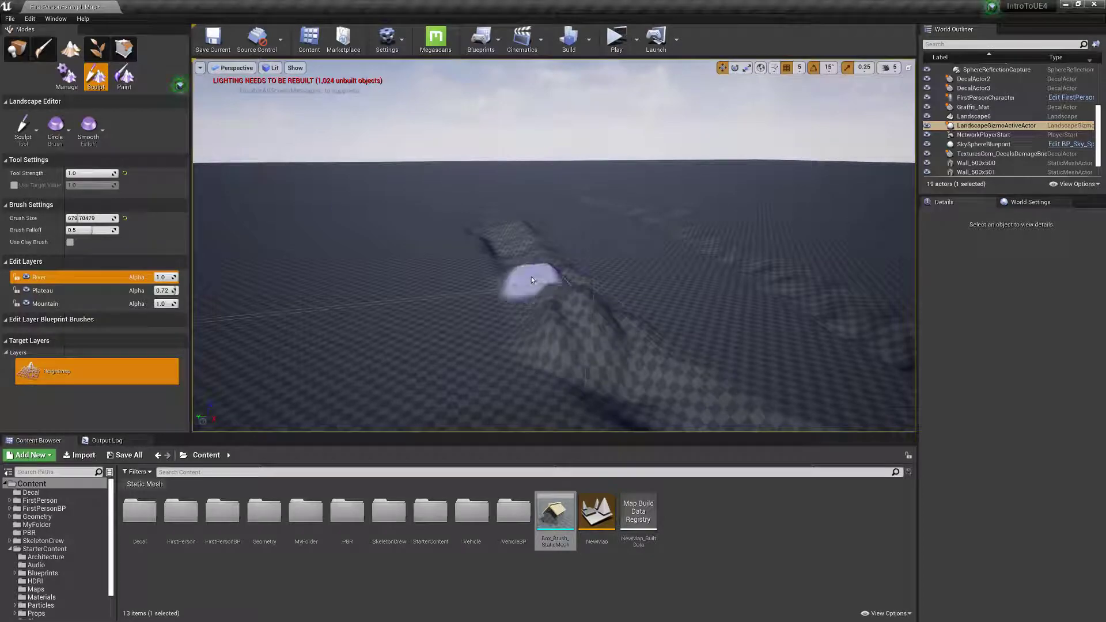
key(ctrl+z)
mouse_move(530, 243)
mouse_down()
mouse_move(548, 281)
mouse_move(657, 377)
mouse_move(570, 320)
mouse_move(502, 241)
mouse_move(602, 348)
mouse_up()
mouse_move(743, 323)
mouse_down()
mouse_move(780, 322)
mouse_move(717, 258)
mouse_move(852, 321)
mouse_move(653, 238)
mouse_up()
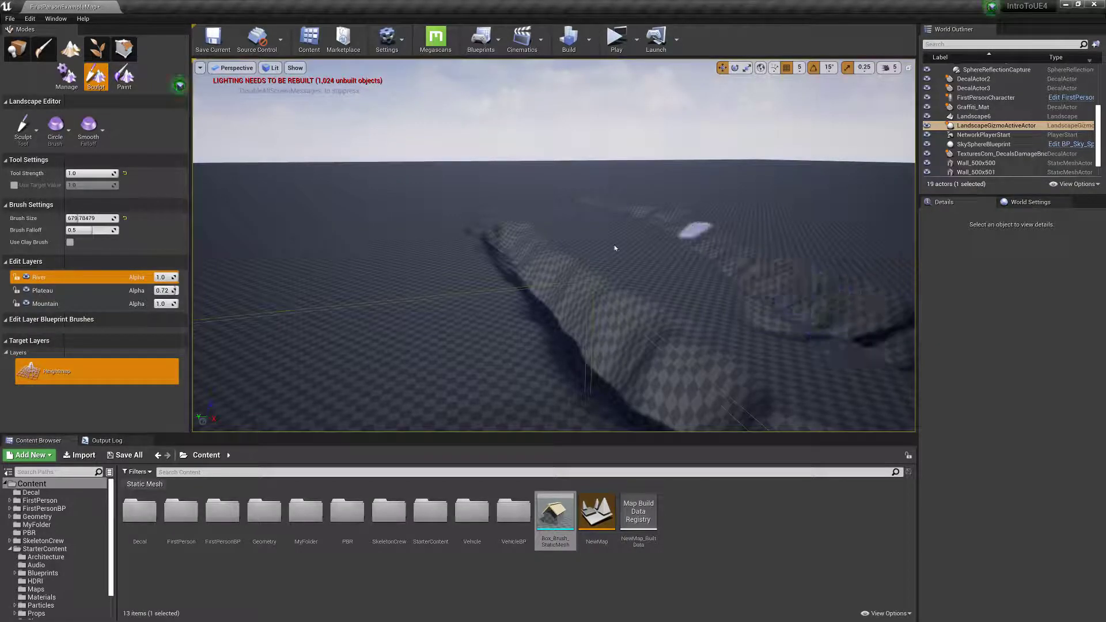
Reduce the River layer's alpha to 0.48 to make the channel shallower.
drag(169, 277, 165, 277)
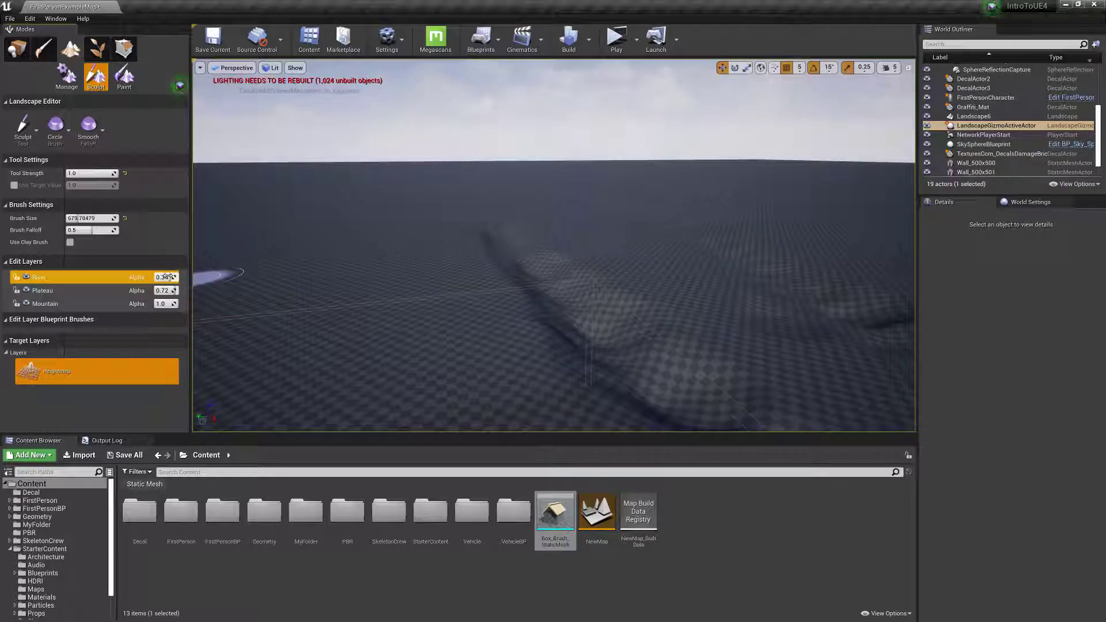
drag(165, 277, 160, 277)
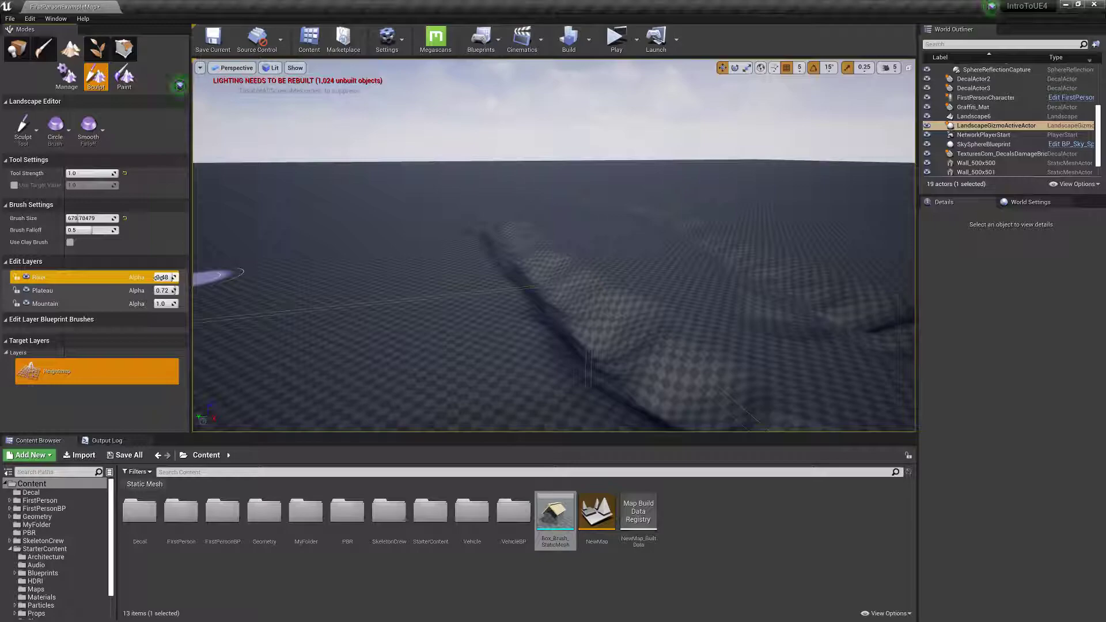
Create a fourth landscape edit layer above River.
mouse_move(570, 290)
right_down()
mouse_move(628, 260)
mouse_move(708, 276)
mouse_move(922, 268)
right_up()
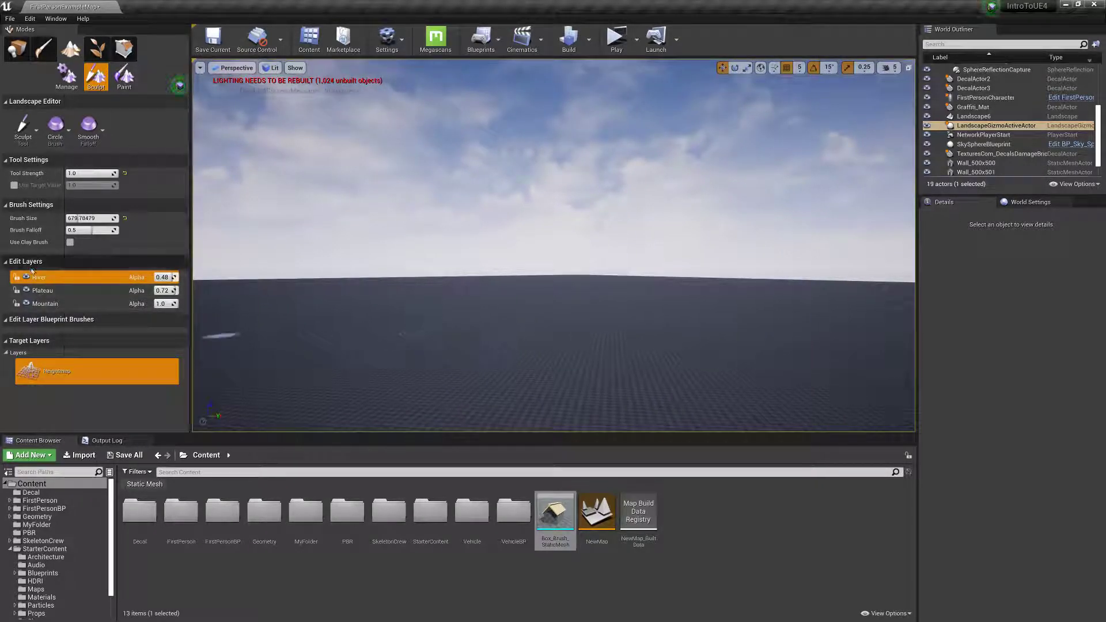
right_click(51, 277)
click(69, 291)
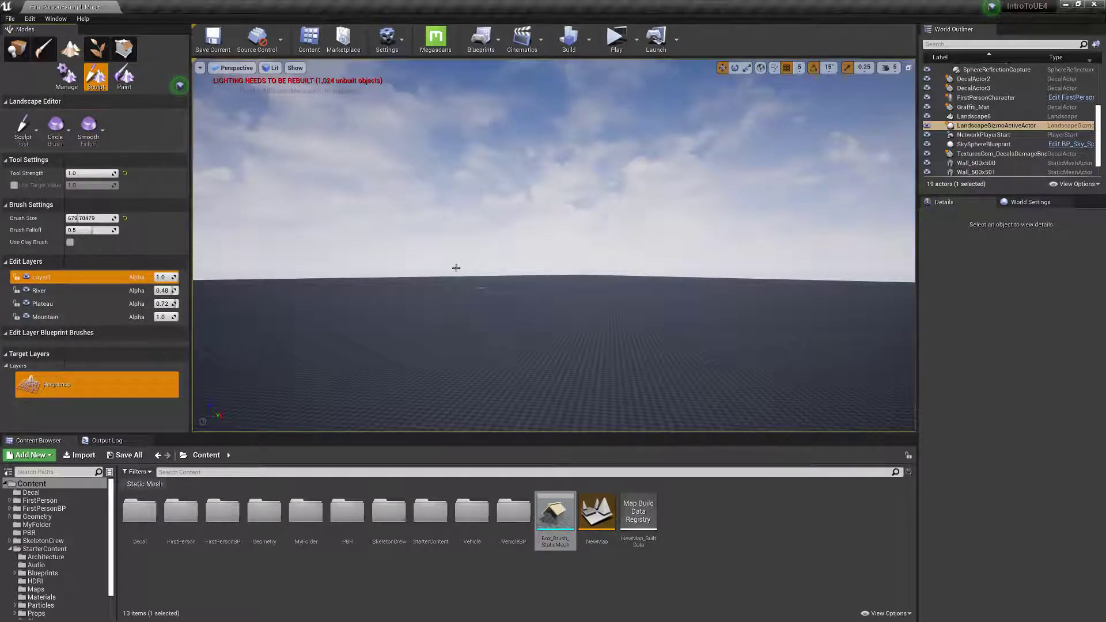
Undo the last sculpt stroke, set the brush size to about 1510 and sculpt a row of hills on the fourth layer.
key(ctrl+z)
click(23, 128)
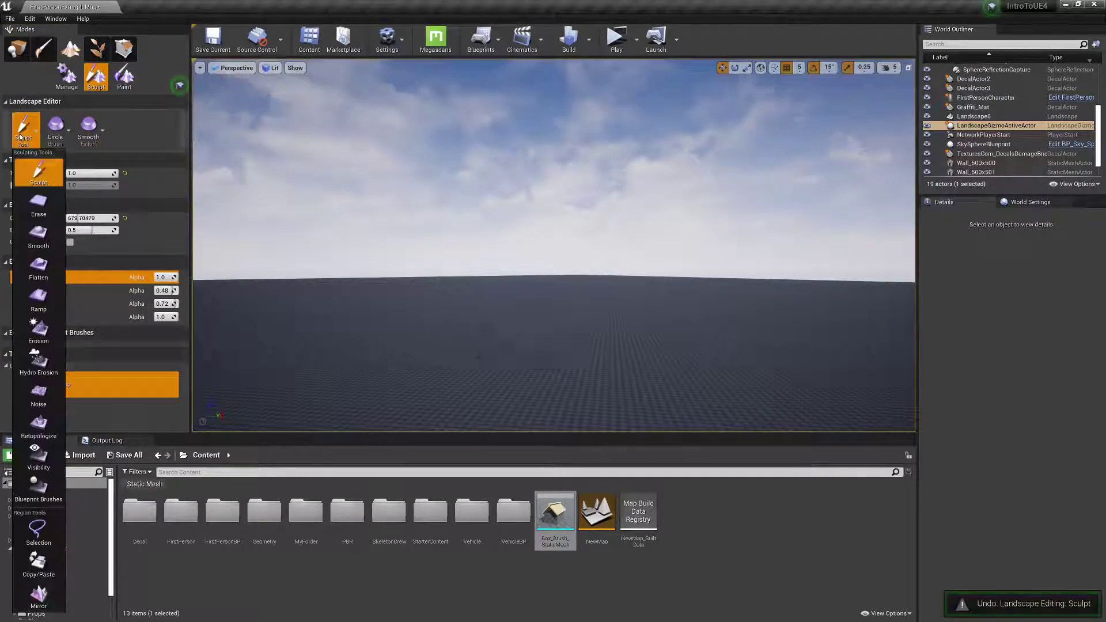
click(151, 231)
drag(87, 219, 100, 219)
mouse_move(649, 332)
mouse_down()
mouse_move(533, 328)
mouse_move(669, 318)
mouse_up()
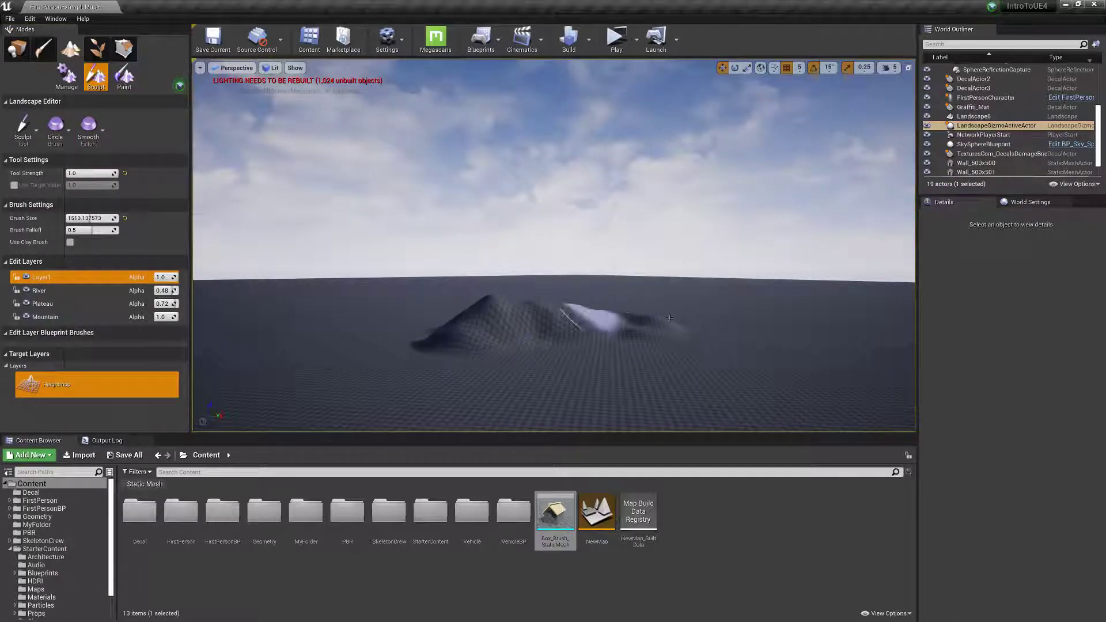
Switch to the Noise tool with brush size 8192 and tool strength 0.0005, and try it on the flat ground beside the hills.
click(23, 128)
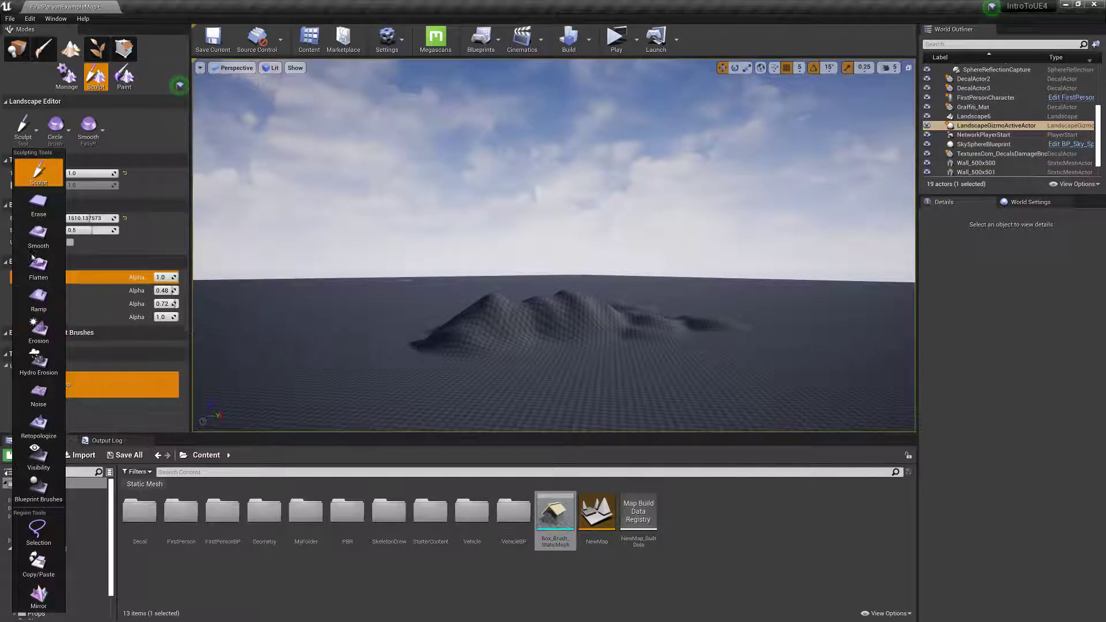
click(38, 395)
drag(101, 242, 136, 242)
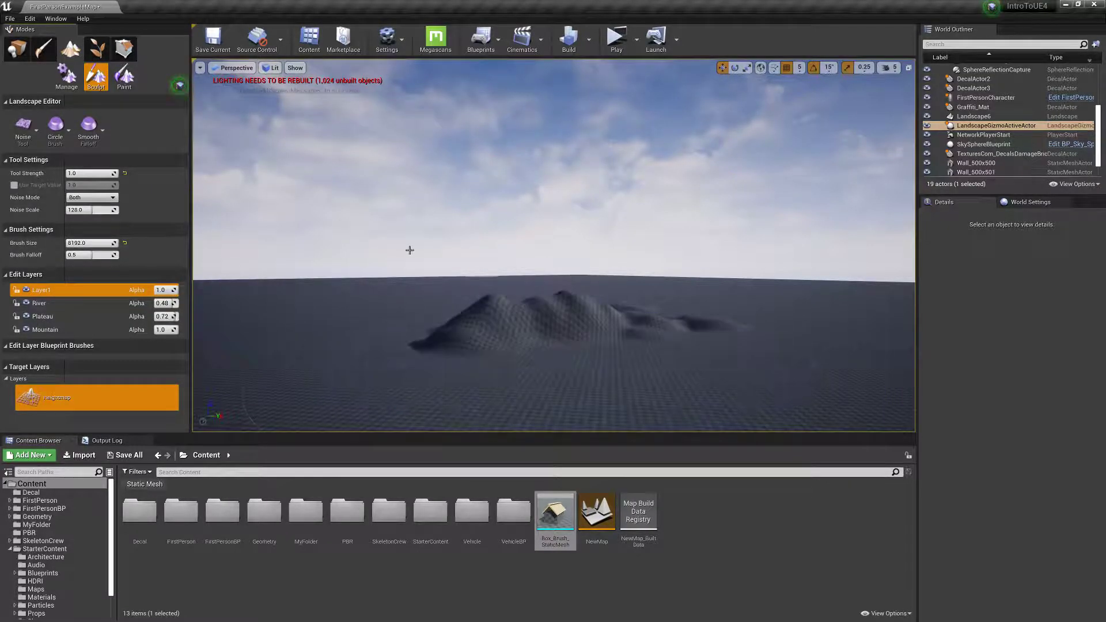
mouse_move(394, 270)
right_down()
mouse_move(403, 254)
mouse_move(438, 288)
right_up()
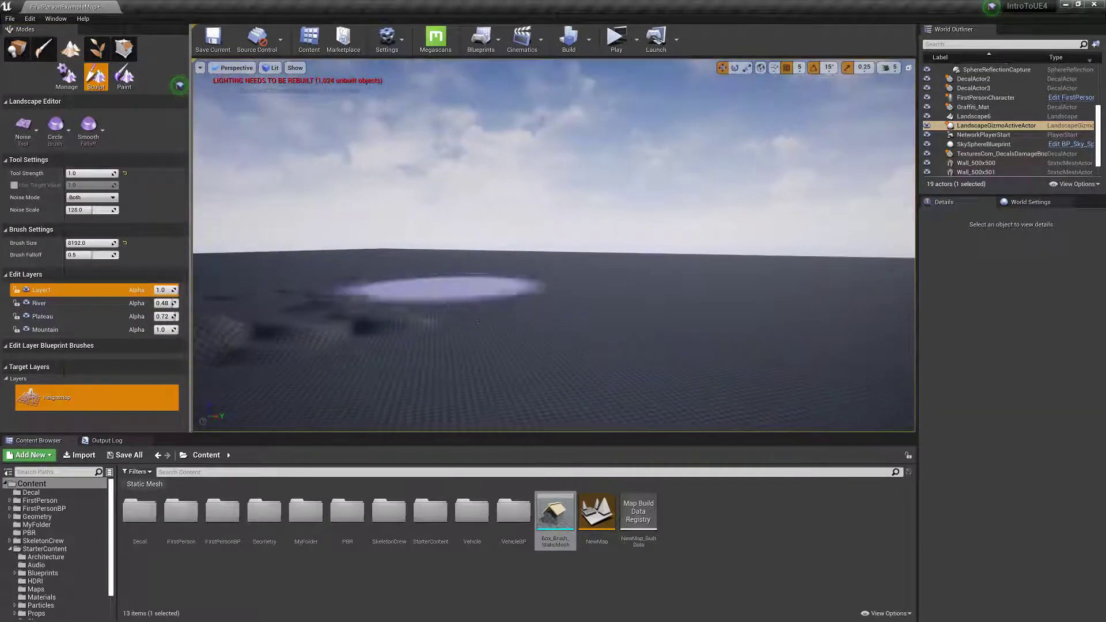
click(72, 172)
text(.0)
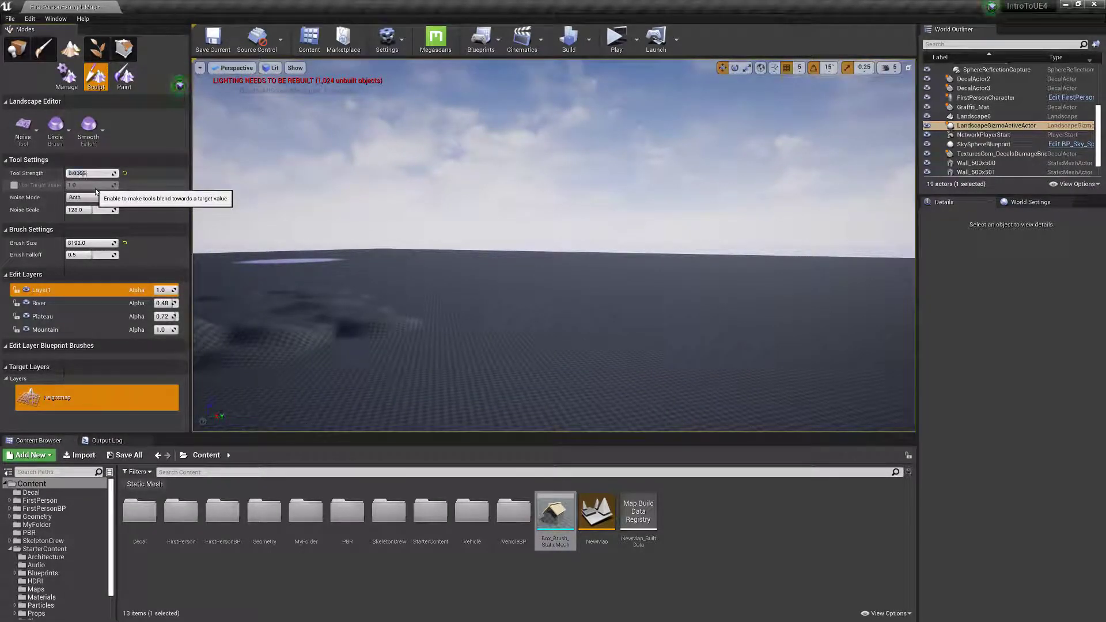
mouse_move(700, 294)
mouse_down()
mouse_move(329, 244)
mouse_move(607, 319)
mouse_up()
Set the Noise brush size to about 3391 and the tool strength to 0.05, and paint noise across the flat ground.
drag(100, 244, 85, 245)
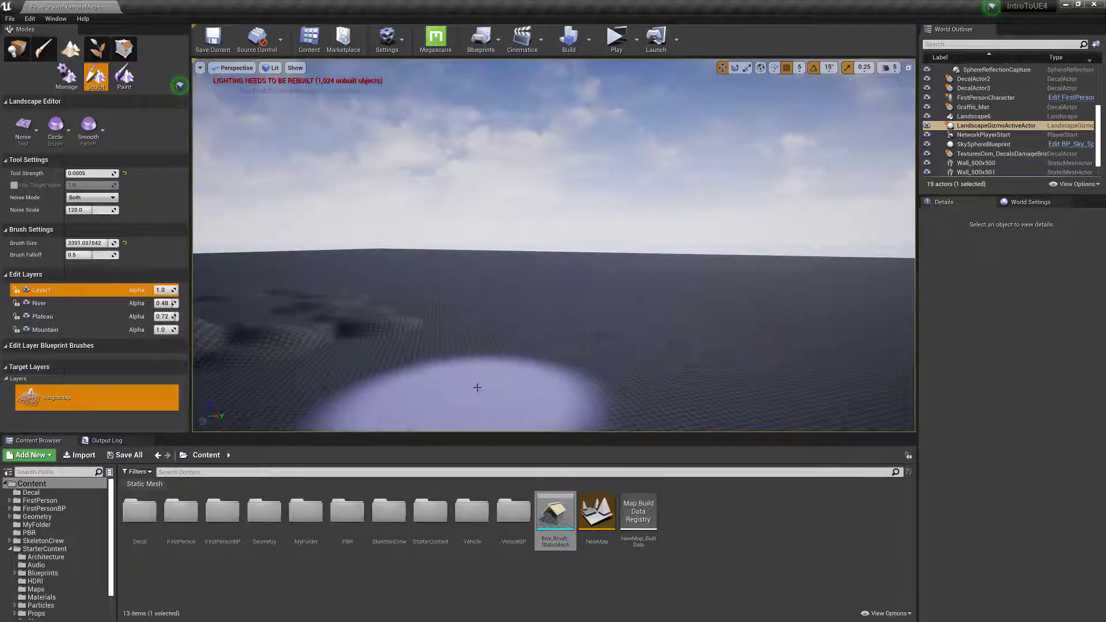
click(109, 174)
text(0.05)
key(Return)
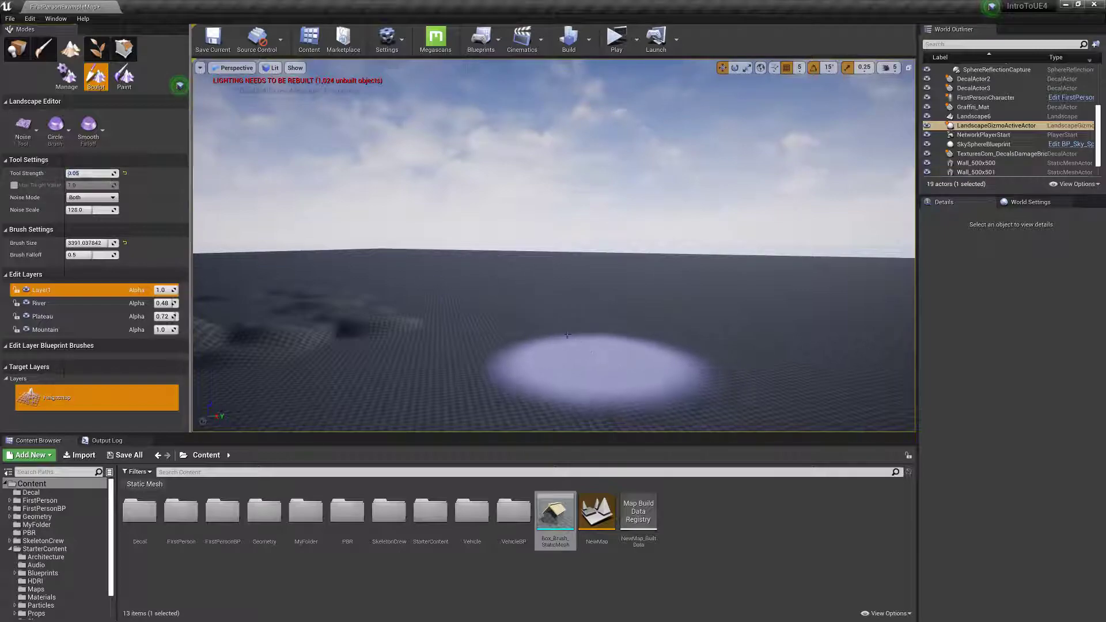
mouse_move(519, 373)
mouse_down()
mouse_move(630, 325)
mouse_move(536, 387)
mouse_move(603, 322)
mouse_move(558, 297)
mouse_move(598, 299)
mouse_move(616, 274)
mouse_move(758, 350)
mouse_move(582, 294)
mouse_move(469, 331)
mouse_move(382, 281)
mouse_move(455, 306)
mouse_move(474, 364)
mouse_up()
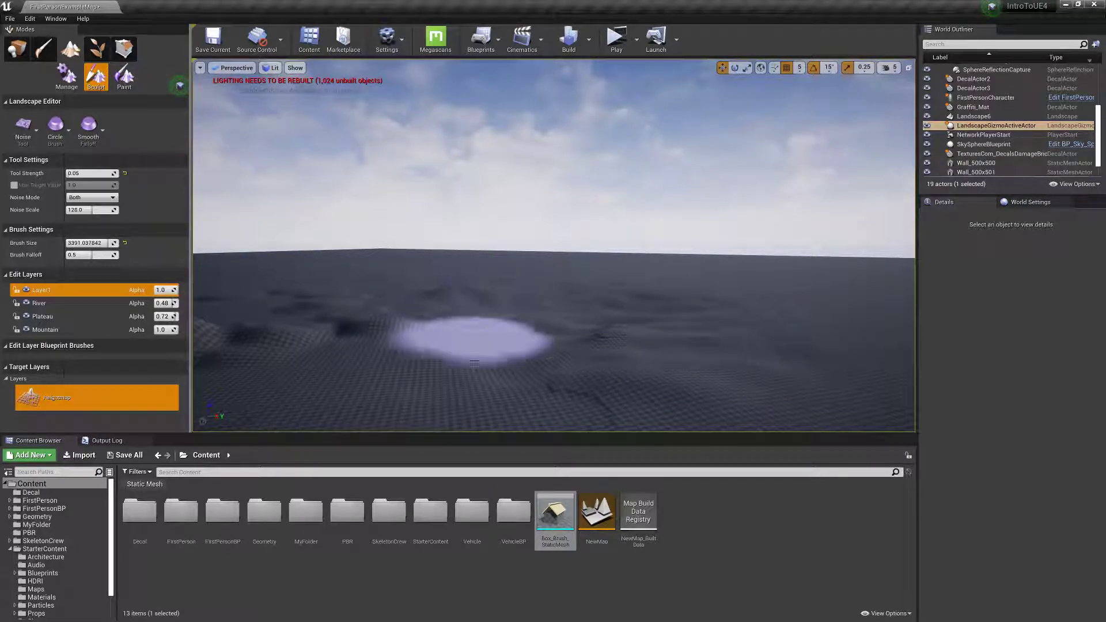
Switch the sculpting tool to Smooth.
click(23, 127)
click(27, 247)
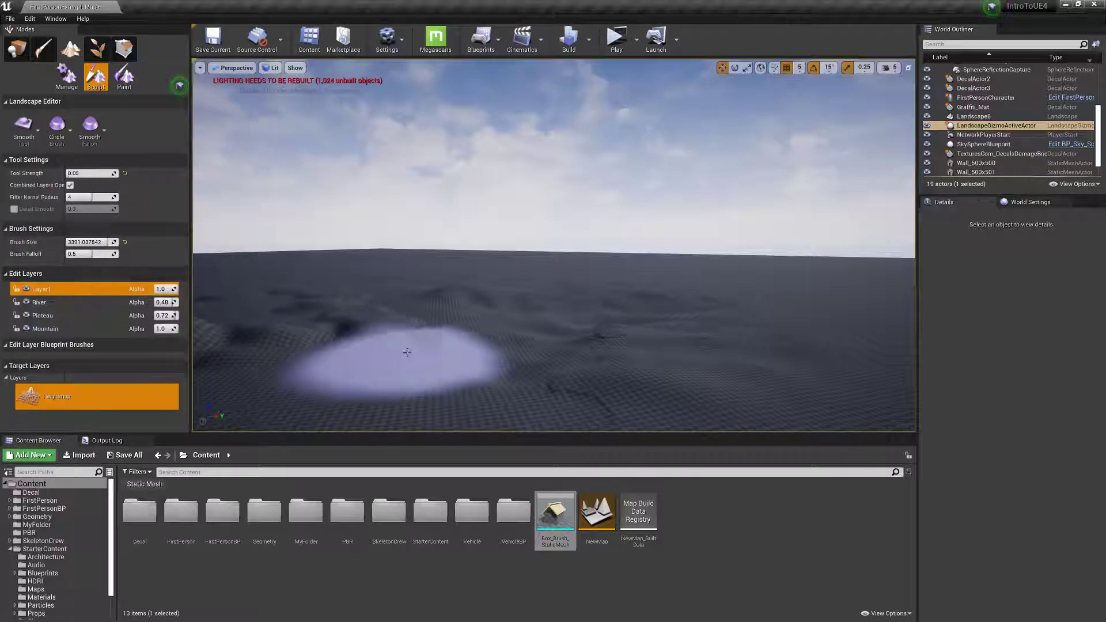
click(23, 125)
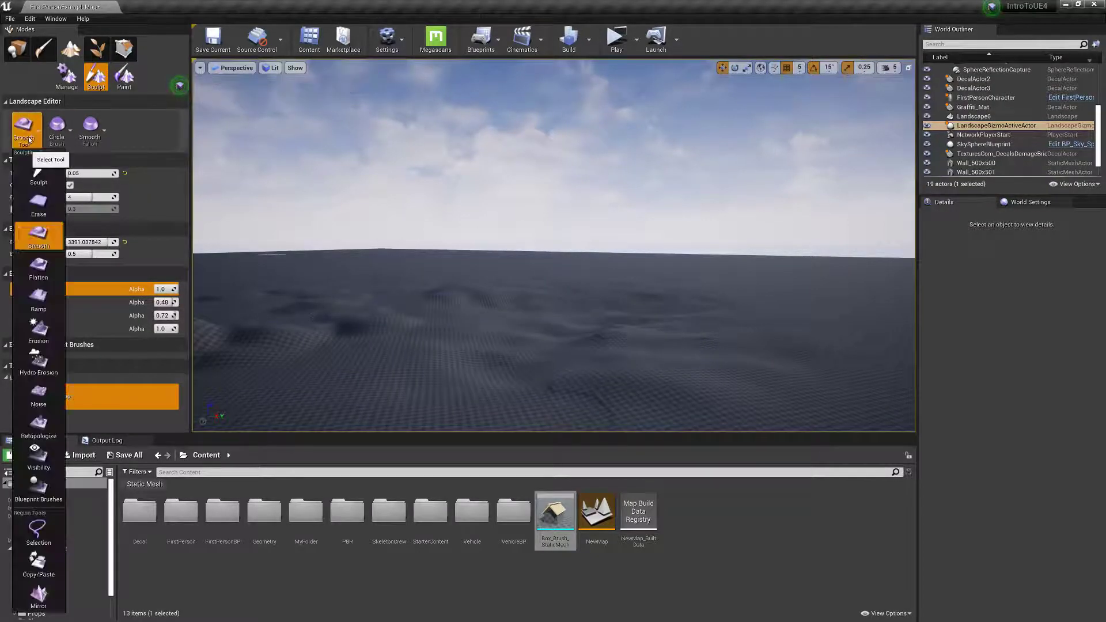
click(144, 215)
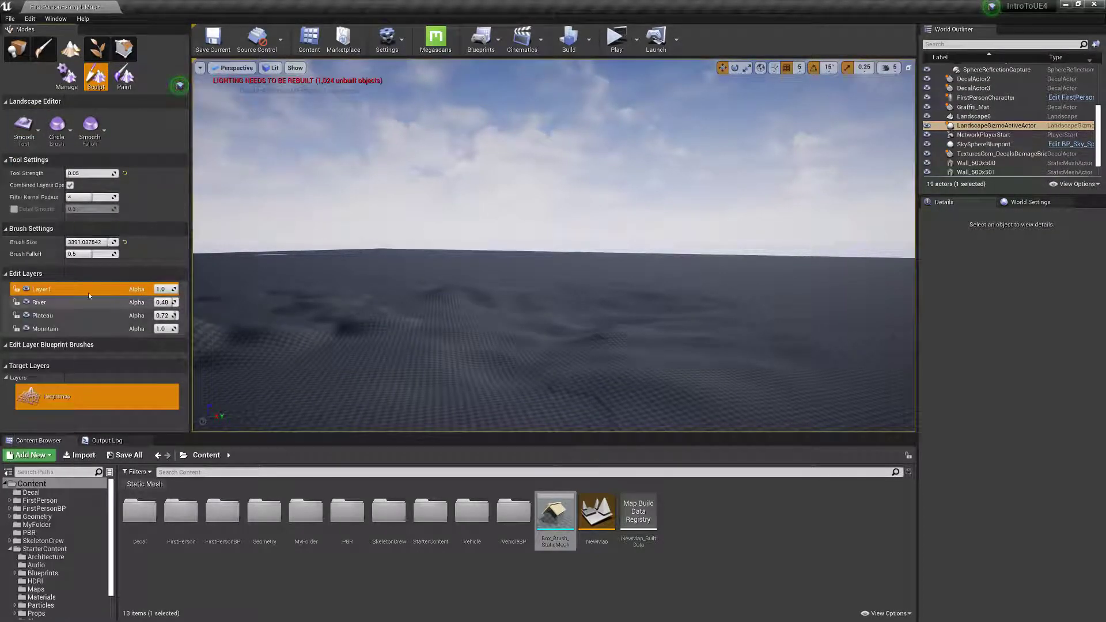
Use the Ramp tool to place two ramp points between the low ground and the hillside.
click(19, 129)
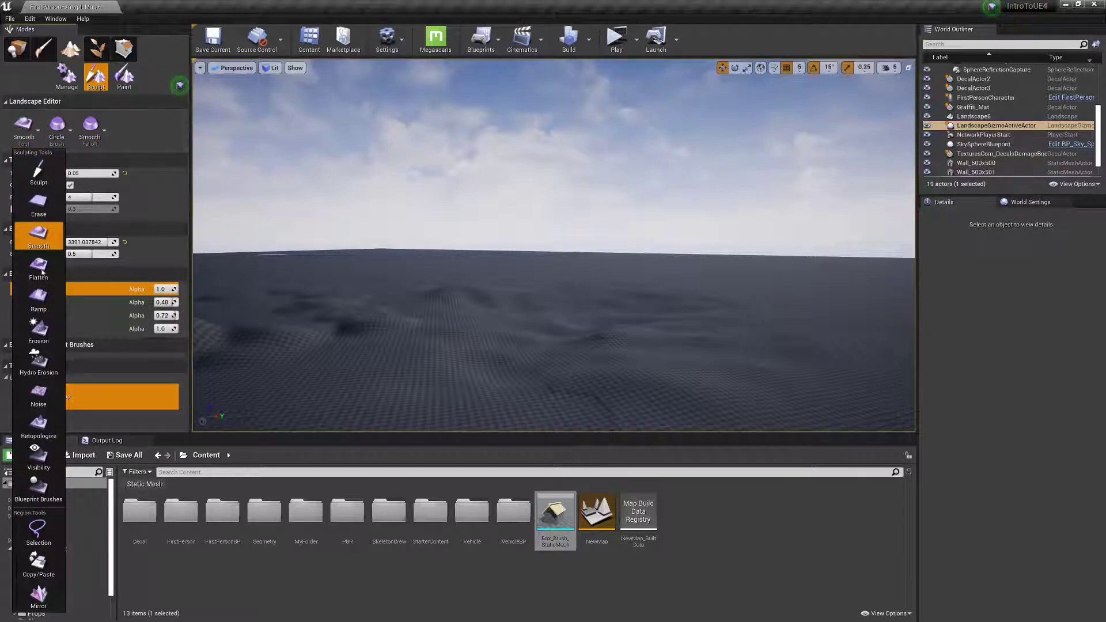
click(40, 293)
right_drag(414, 276, 348, 314)
drag(508, 344, 379, 251)
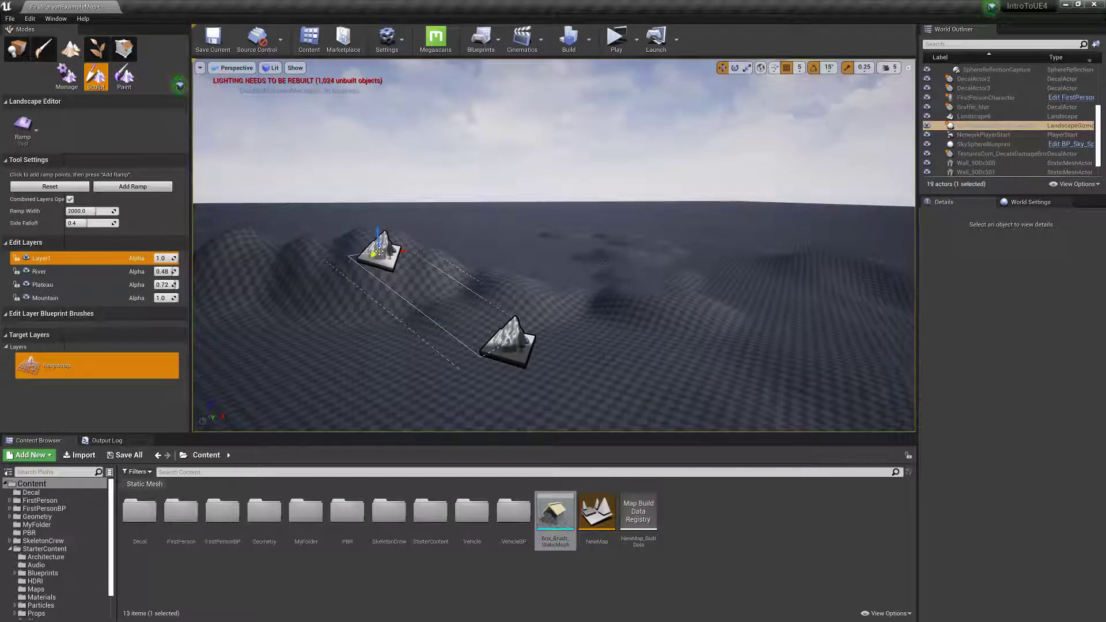
drag(563, 323, 382, 247)
Reposition the two ramp points so the ramp crosses the ridge from one side to the other.
right_drag(390, 323, 398, 362)
key(a)
drag(398, 362, 482, 270)
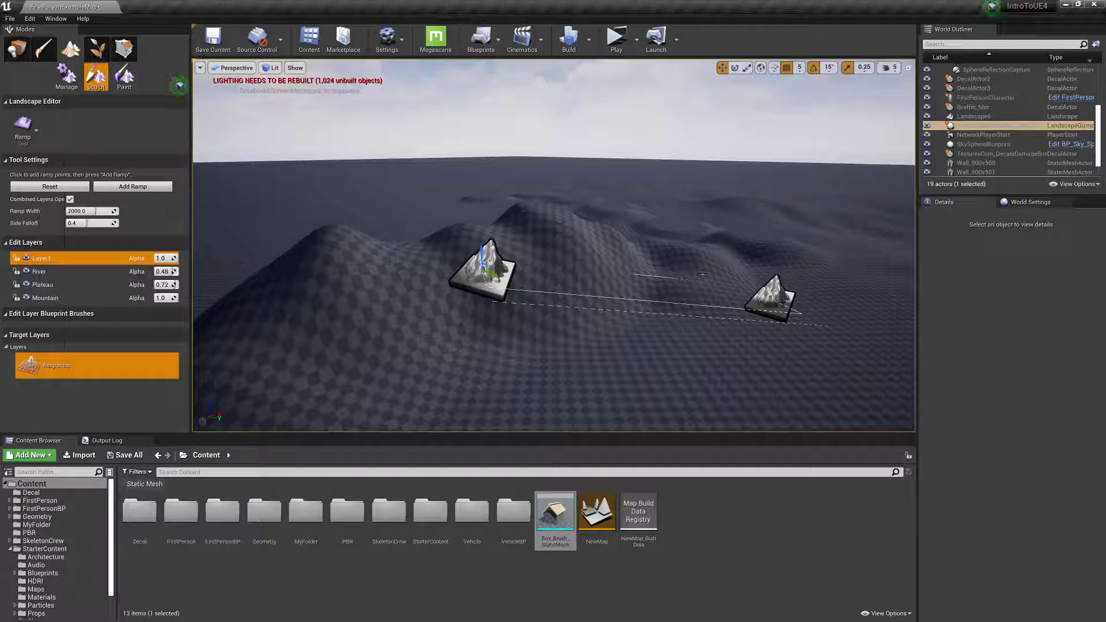
drag(789, 308, 488, 222)
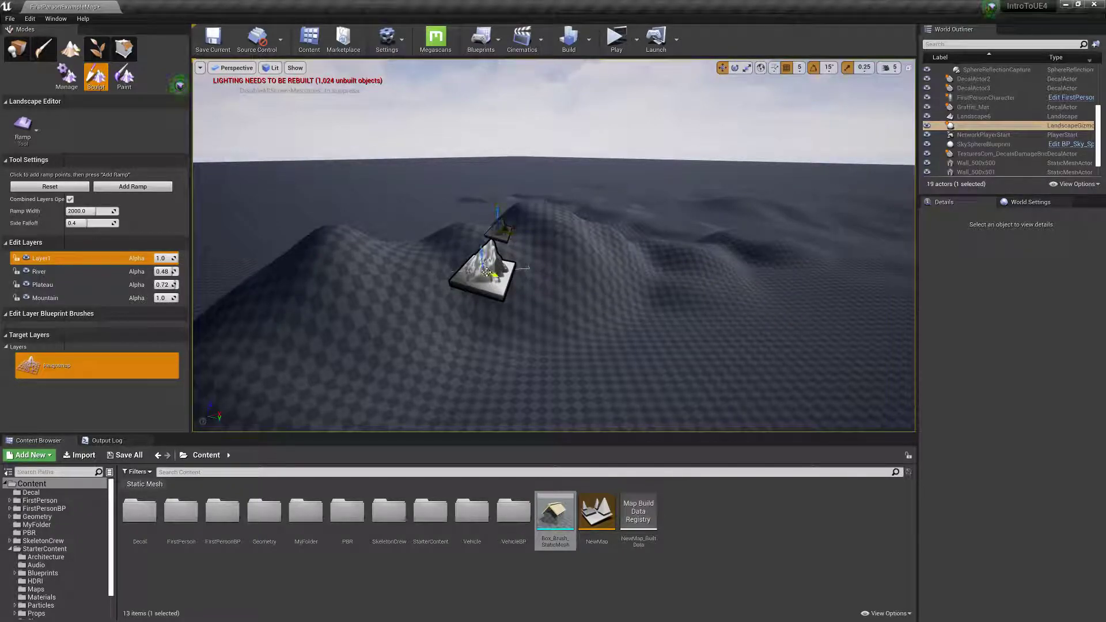
drag(487, 272, 512, 246)
right_drag(512, 246, 507, 282)
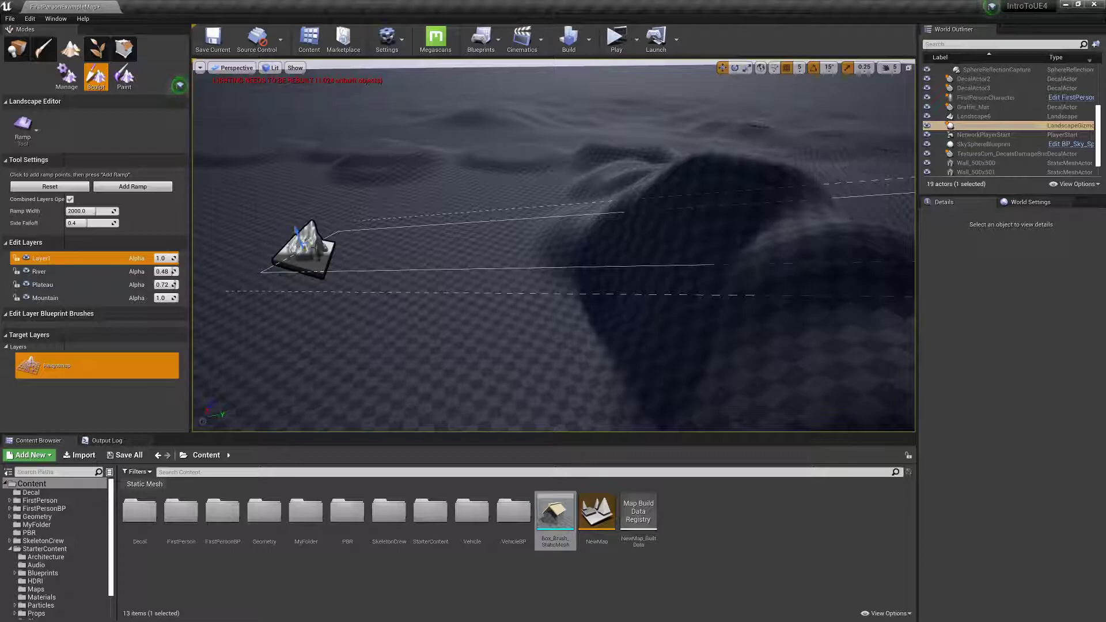
mouse_move(311, 249)
mouse_down()
mouse_move(755, 305)
mouse_move(517, 319)
mouse_move(797, 240)
mouse_up()
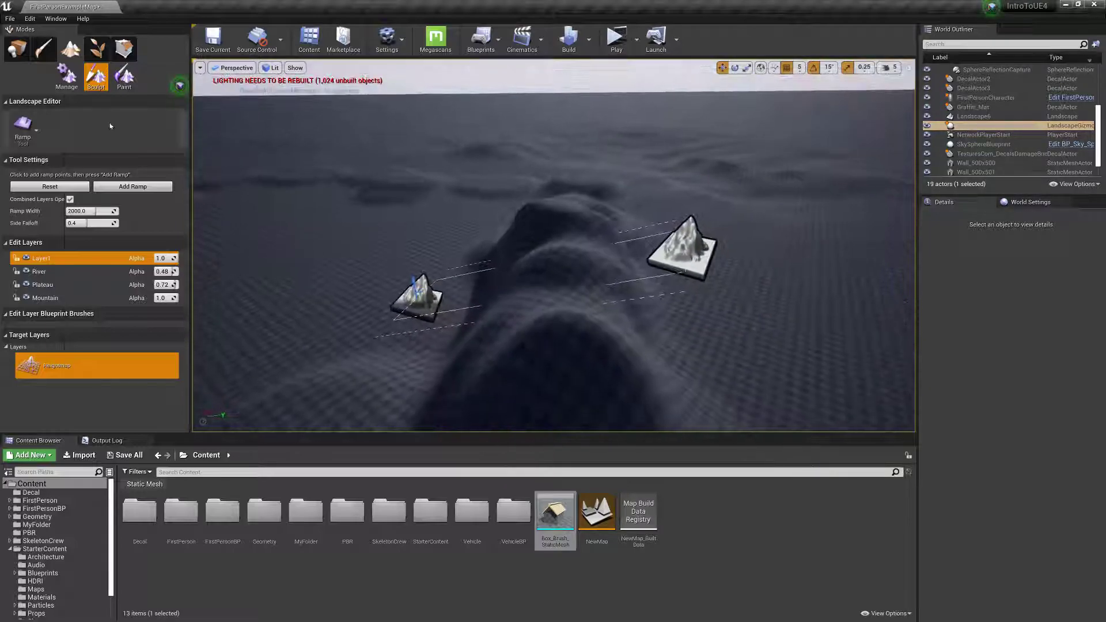
Use the Sculpt tool to raise the ridge into a taller peak and build up the ground beside it.
click(20, 128)
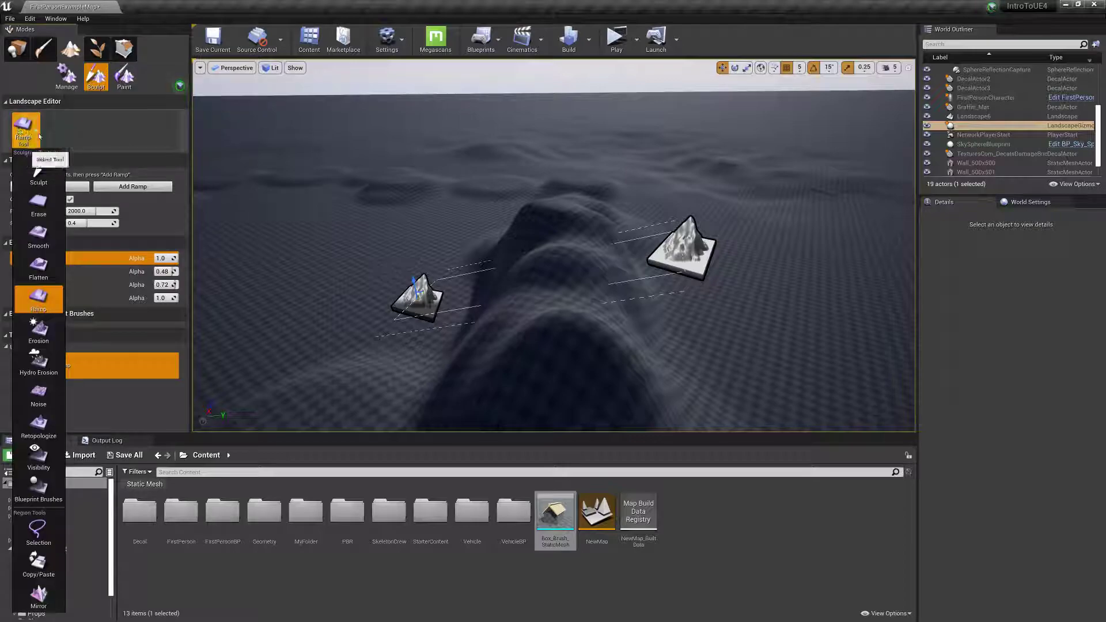
click(36, 167)
mouse_move(633, 261)
mouse_down()
mouse_move(751, 287)
mouse_move(353, 267)
mouse_move(373, 259)
mouse_move(375, 230)
mouse_up()
Place two Ramp points on the nearer hill's slope, add the ramp and undo it.
click(22, 128)
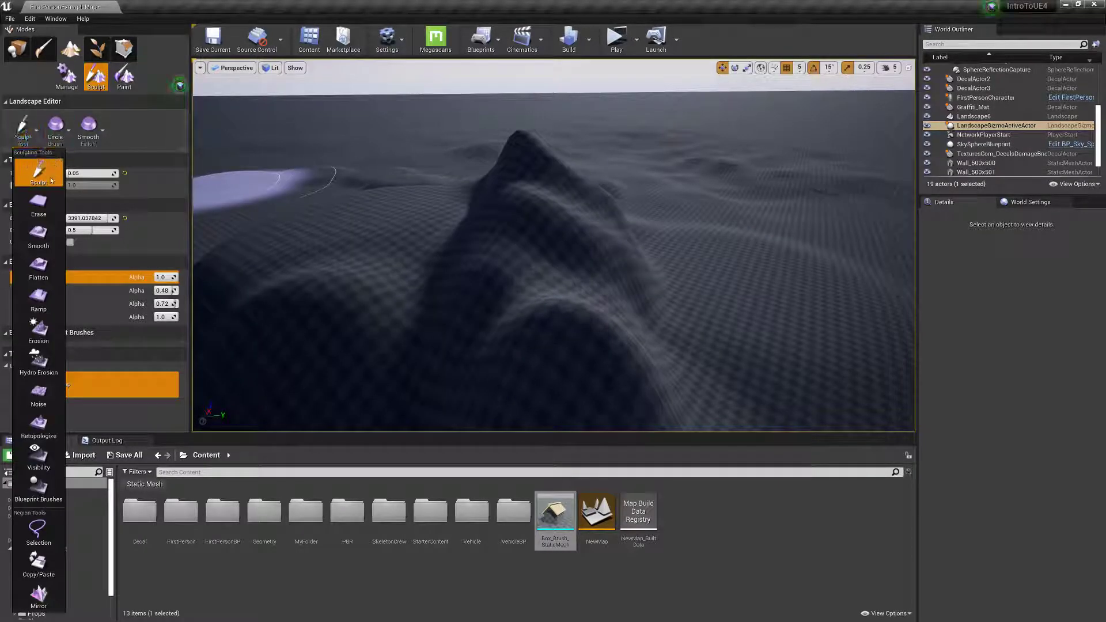
click(38, 300)
right_drag(380, 284, 380, 284)
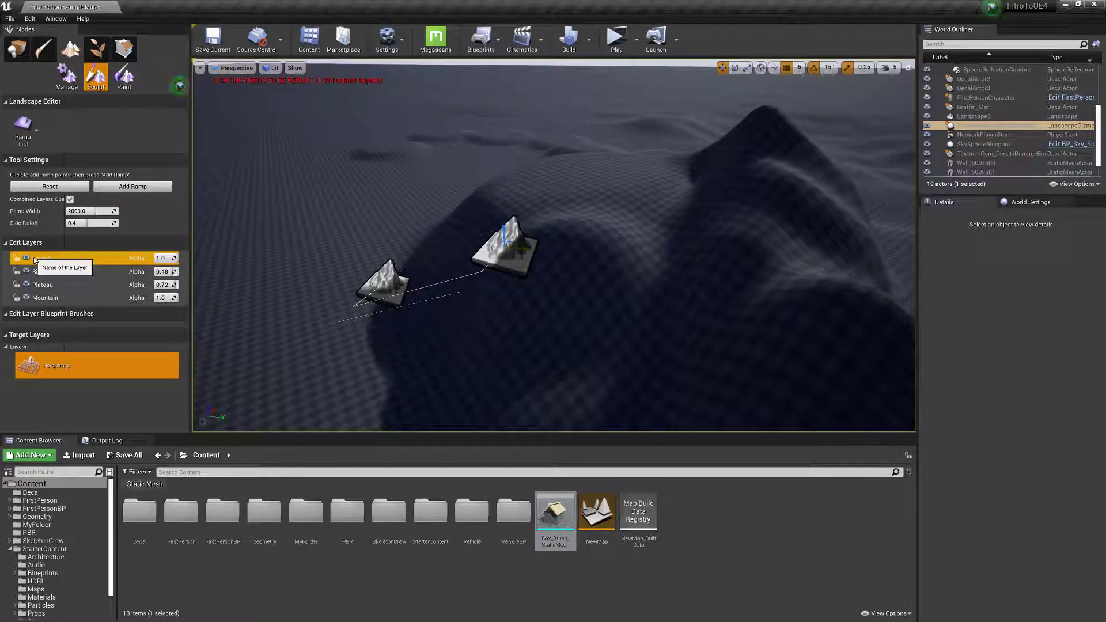
click(133, 187)
key(ctrl+z)
Move the ramp points to span from the nearer hill's foot to the tall peak and add the ramp.
right_drag(427, 228, 320, 357)
drag(331, 342, 681, 254)
right_drag(679, 260, 684, 306)
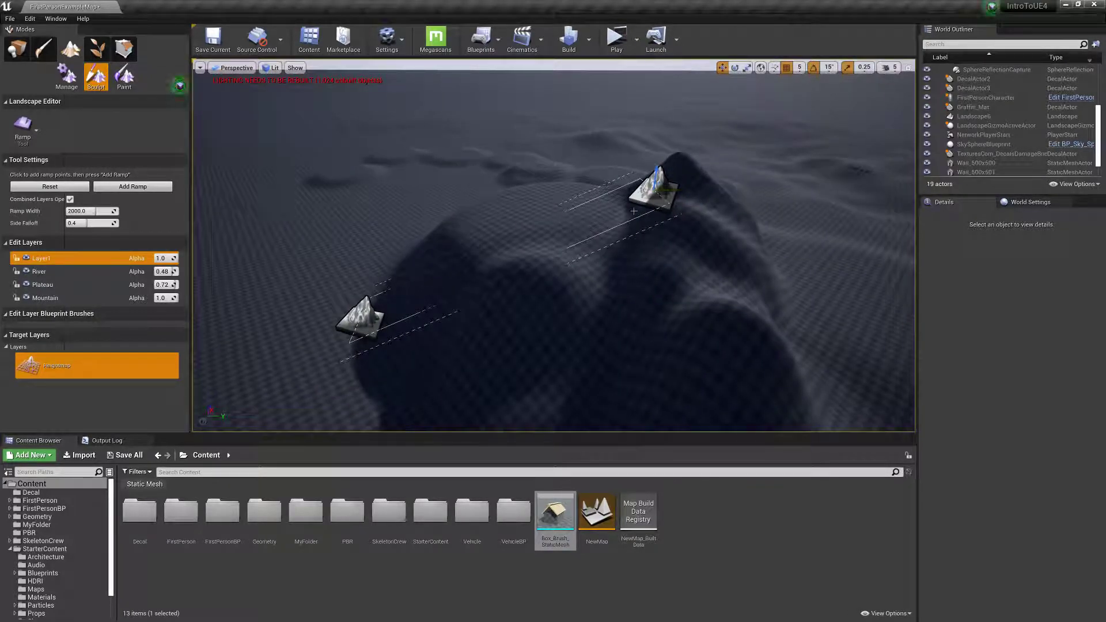
click(120, 186)
right_drag(403, 242, 532, 244)
click(37, 129)
click(111, 134)
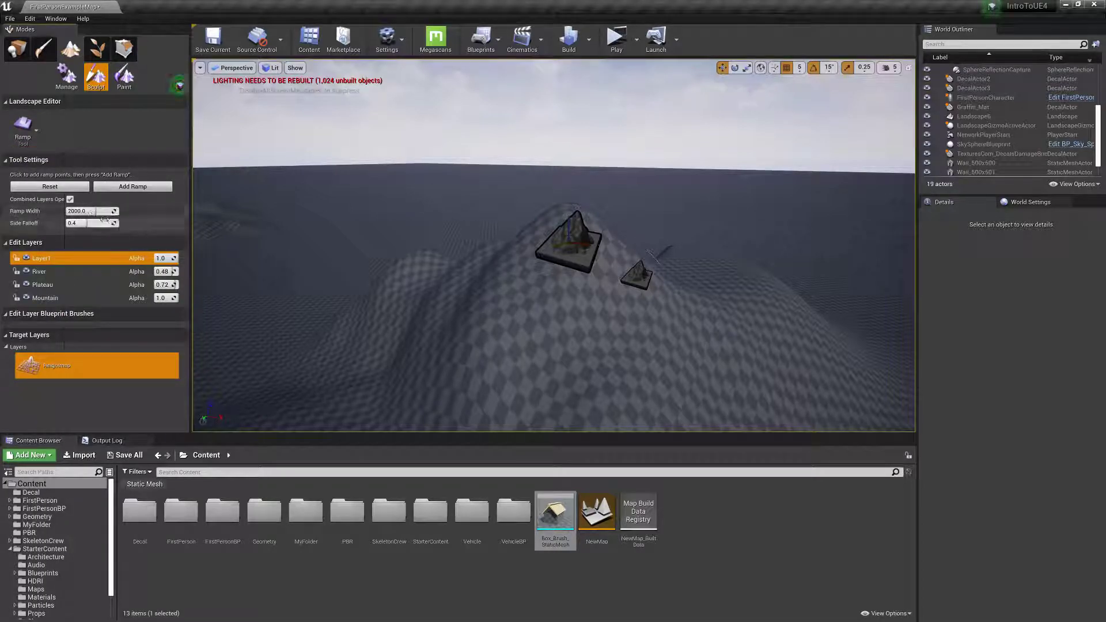
Use the Erosion tool with a much smaller brush to carve gullies into the mountain's slopes, undoing the first oversized stroke.
click(29, 128)
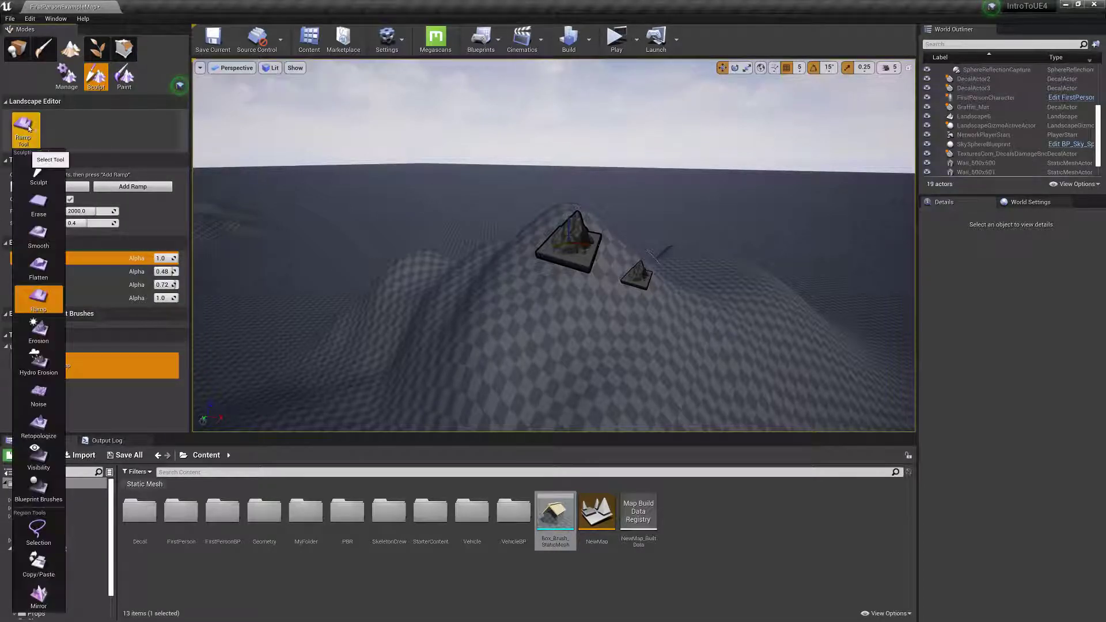
click(39, 329)
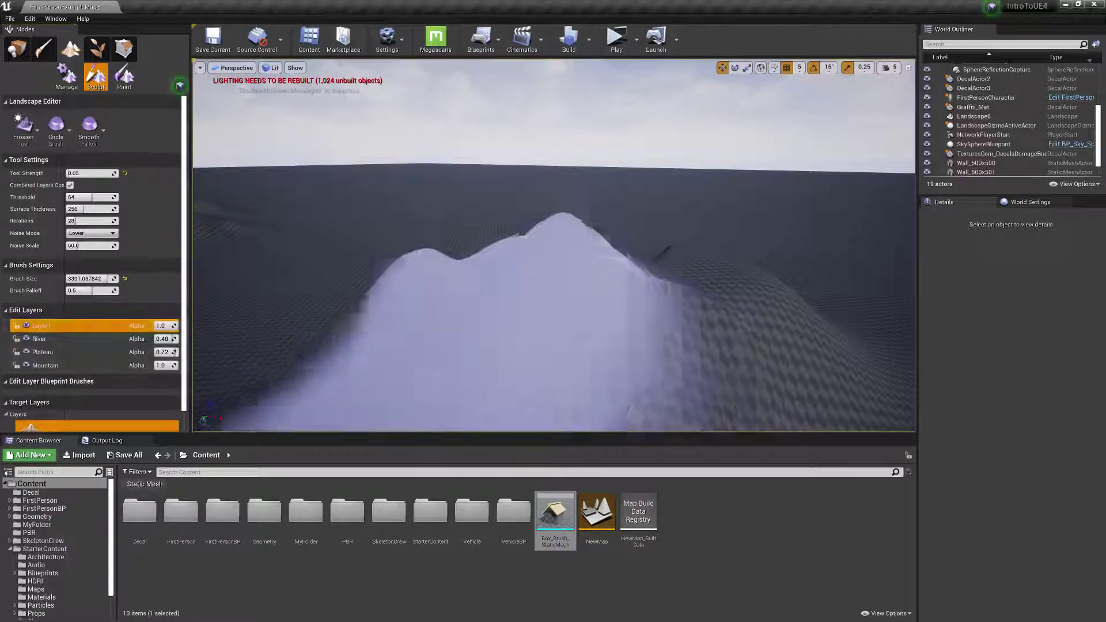
key(ctrl+z)
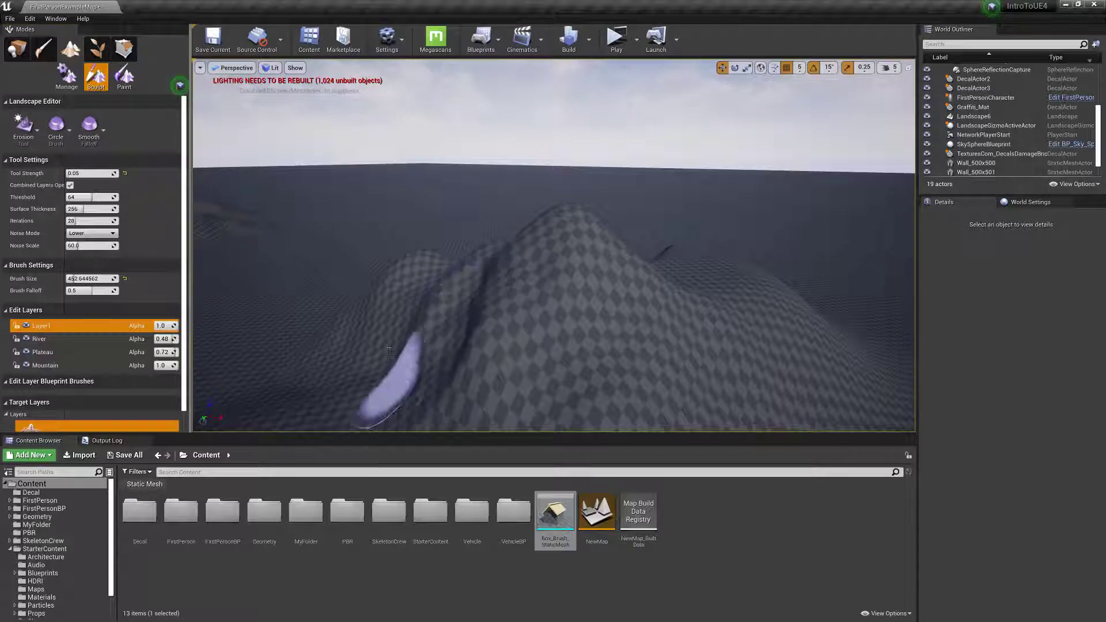
mouse_move(579, 308)
mouse_down()
mouse_move(653, 380)
mouse_move(648, 305)
mouse_move(663, 355)
mouse_move(657, 302)
mouse_move(713, 293)
mouse_up()
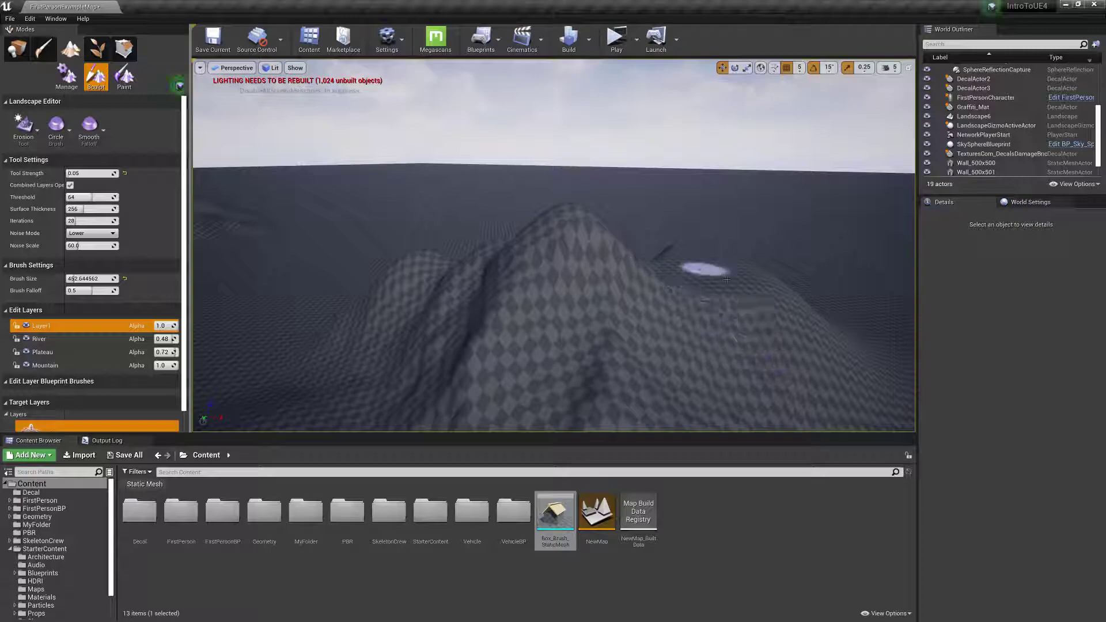
Switch back to the Sculpt tool and change its brush type to Pattern.
click(23, 126)
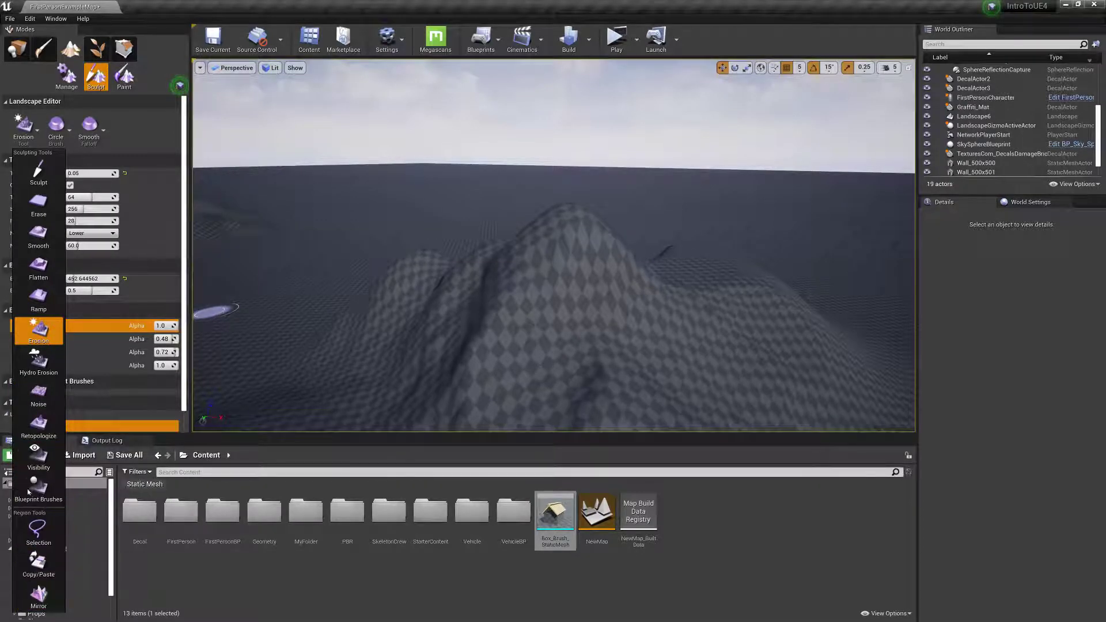
click(66, 129)
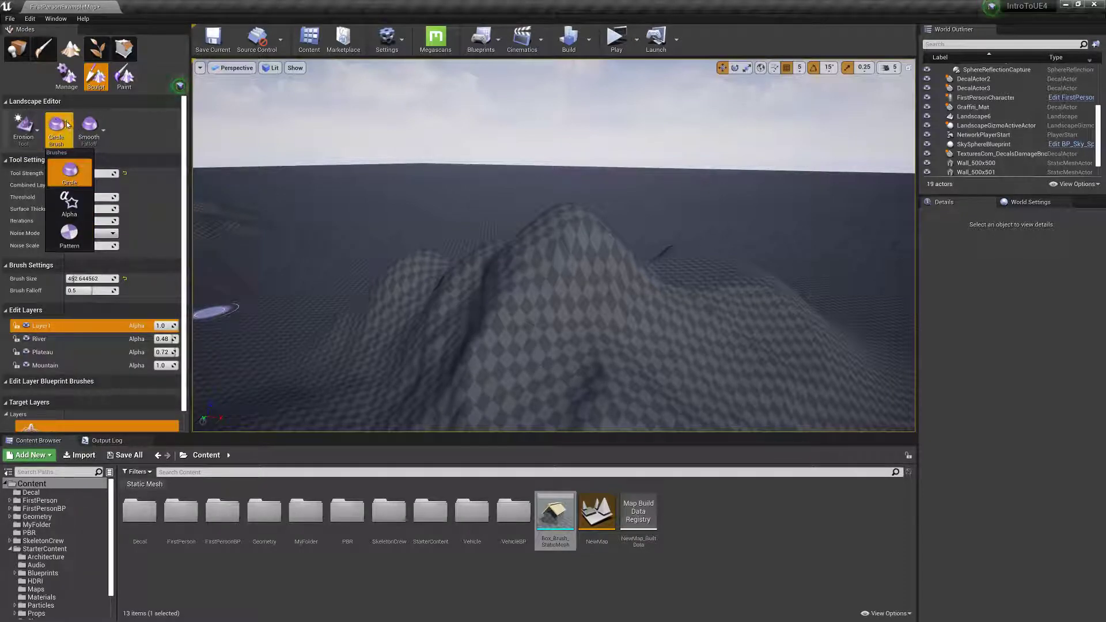
click(23, 128)
click(41, 171)
click(61, 131)
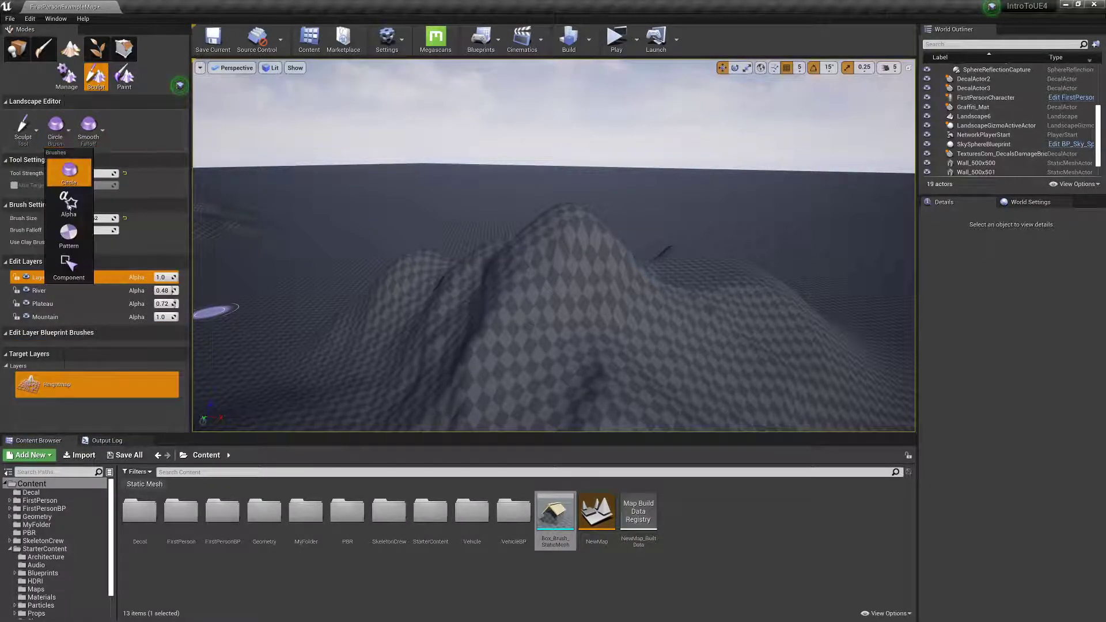
click(68, 225)
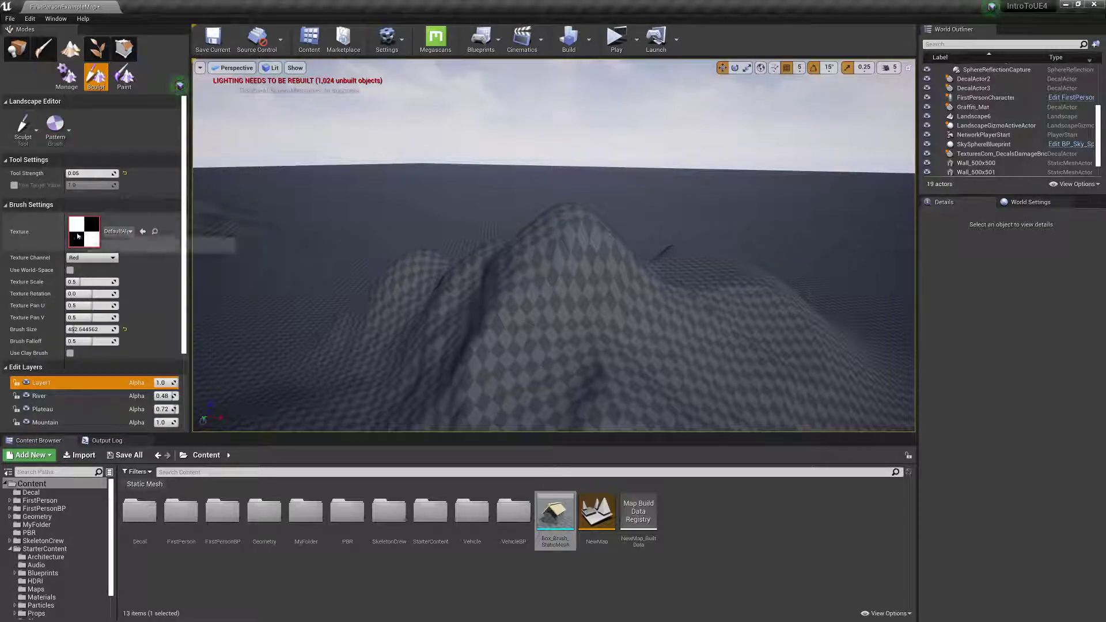
Change the brush type to Alpha, set the tool strength to 1.0 and sculpt bumps on an empty flat area.
key(w)
mouse_move(302, 291)
right_down()
mouse_move(304, 272)
mouse_move(304, 295)
right_up()
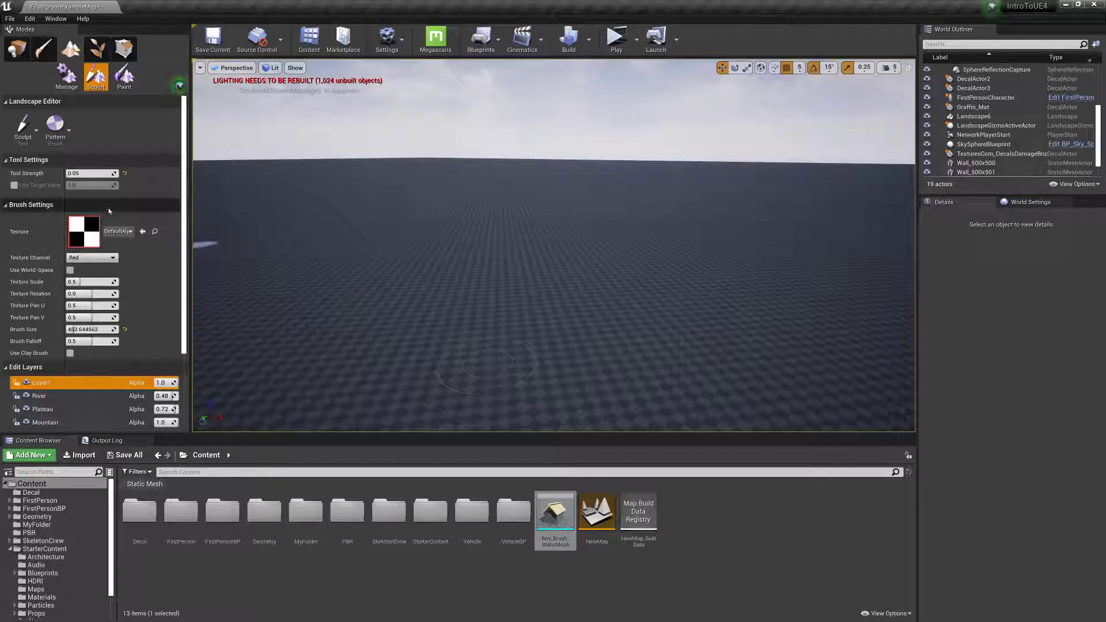
click(66, 134)
click(80, 204)
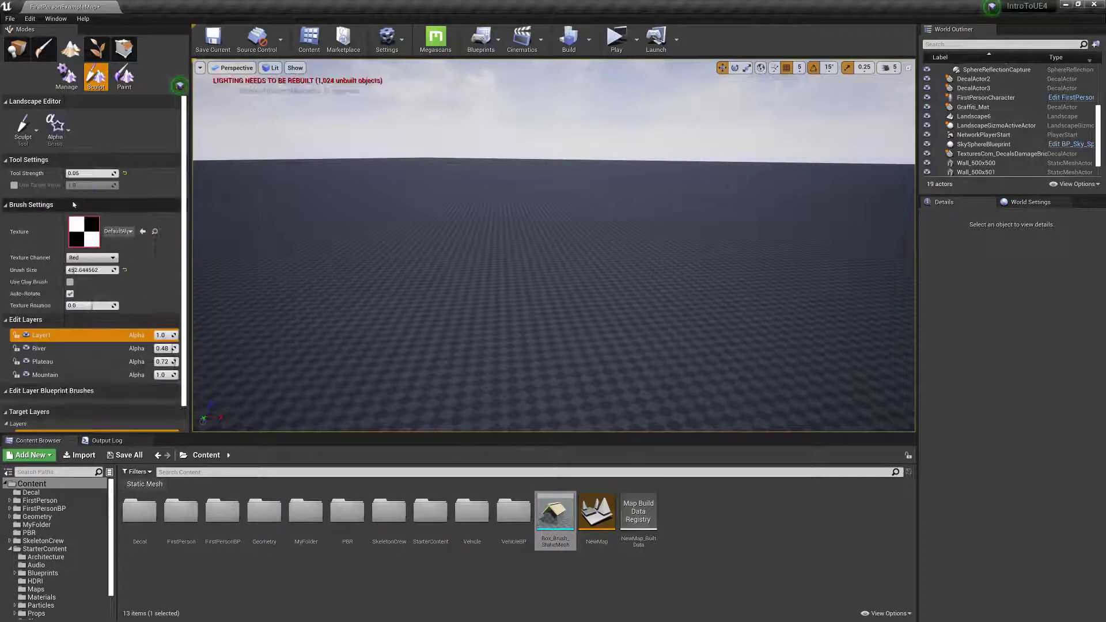
drag(337, 292, 414, 344)
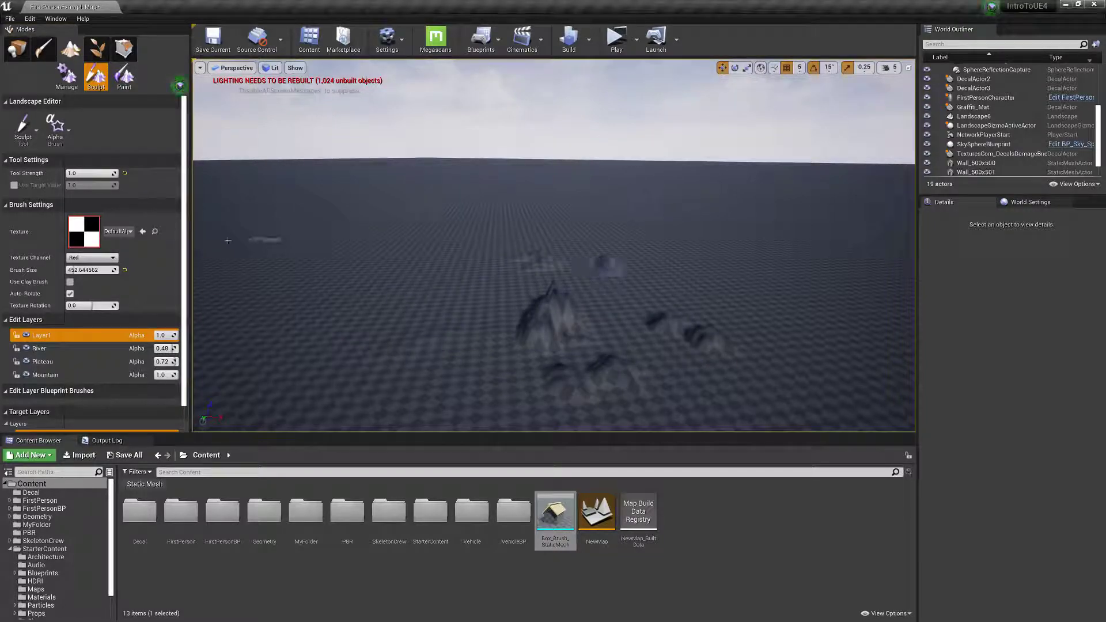
Set the Alpha brush texture to blood and sculpt rough, jagged ridges across the flat terrain.
click(118, 231)
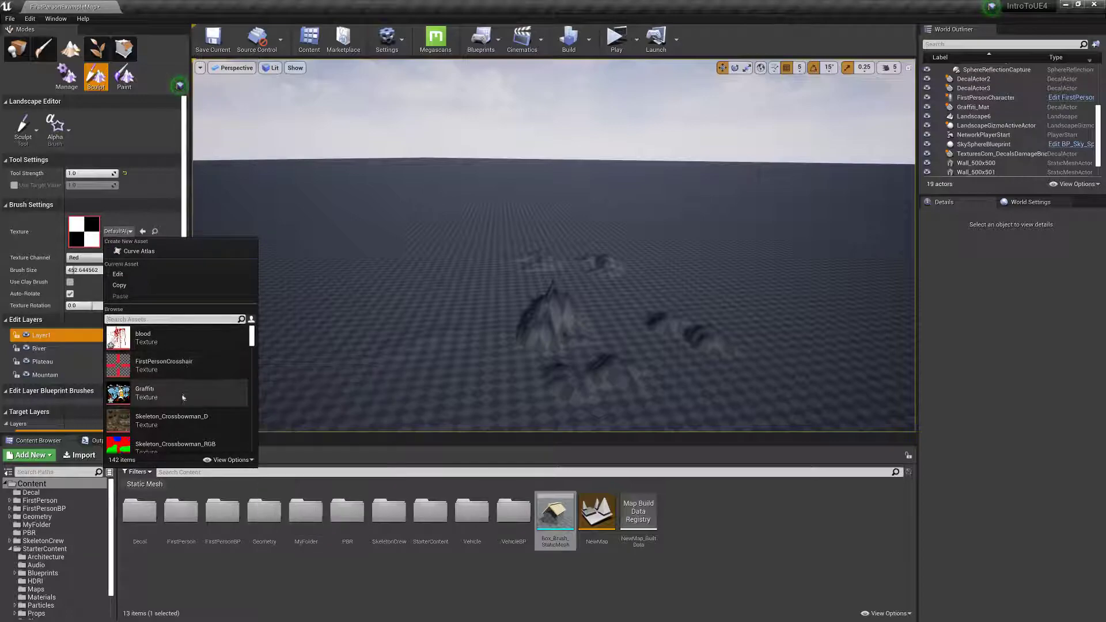
click(144, 338)
mouse_move(340, 357)
mouse_down()
mouse_move(370, 353)
mouse_move(489, 382)
mouse_up()
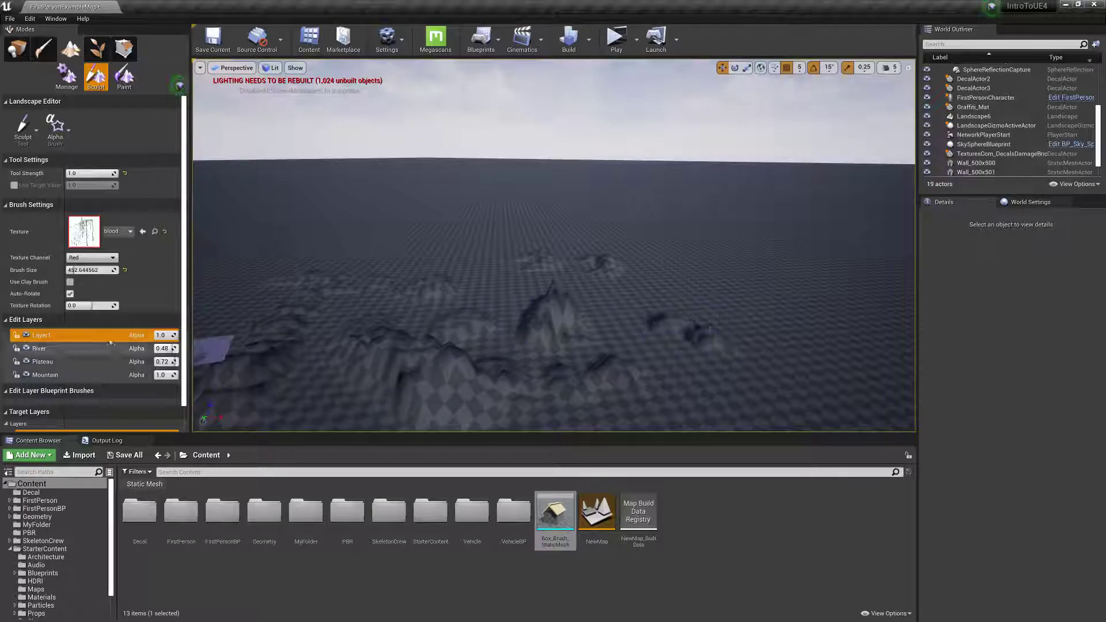
click(118, 231)
scroll(194, 393, down, 10)
mouse_move(491, 346)
right_down()
mouse_move(497, 352)
mouse_move(450, 363)
mouse_move(366, 324)
right_up()
key(w)
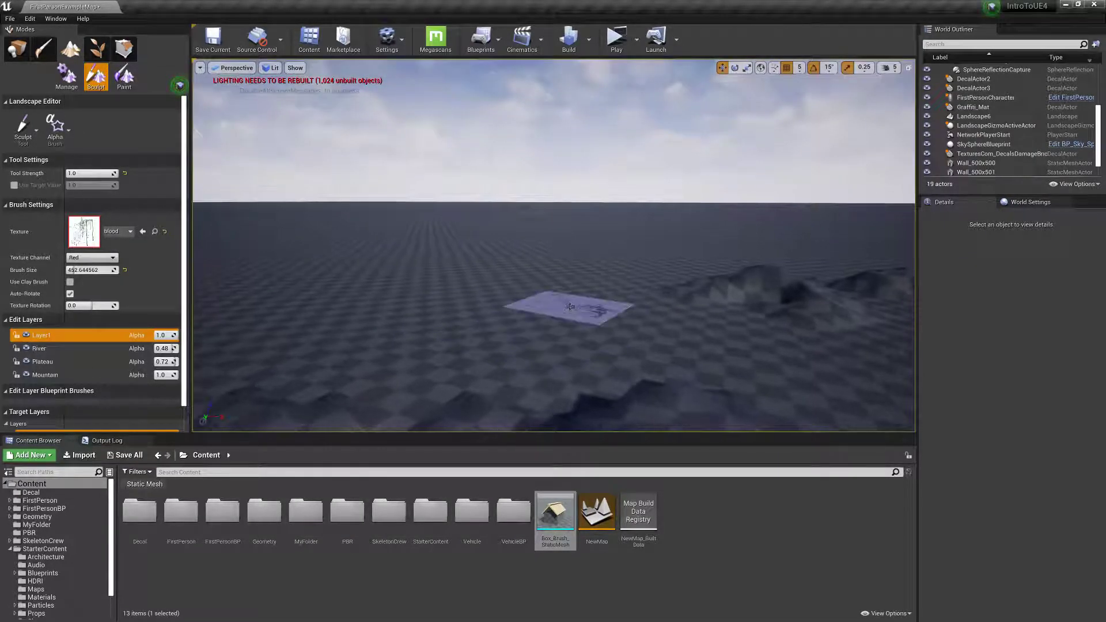
mouse_move(570, 320)
mouse_down()
mouse_move(338, 342)
mouse_move(384, 318)
mouse_up()
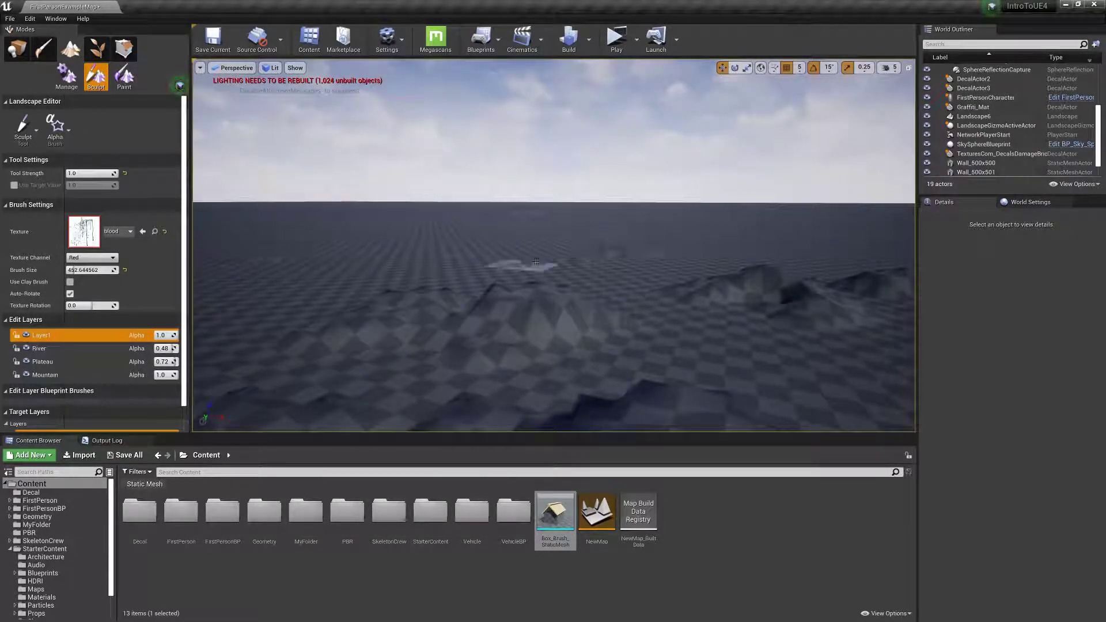
Change the brush type to Circle and review its falloff types, keeping Smooth.
click(60, 138)
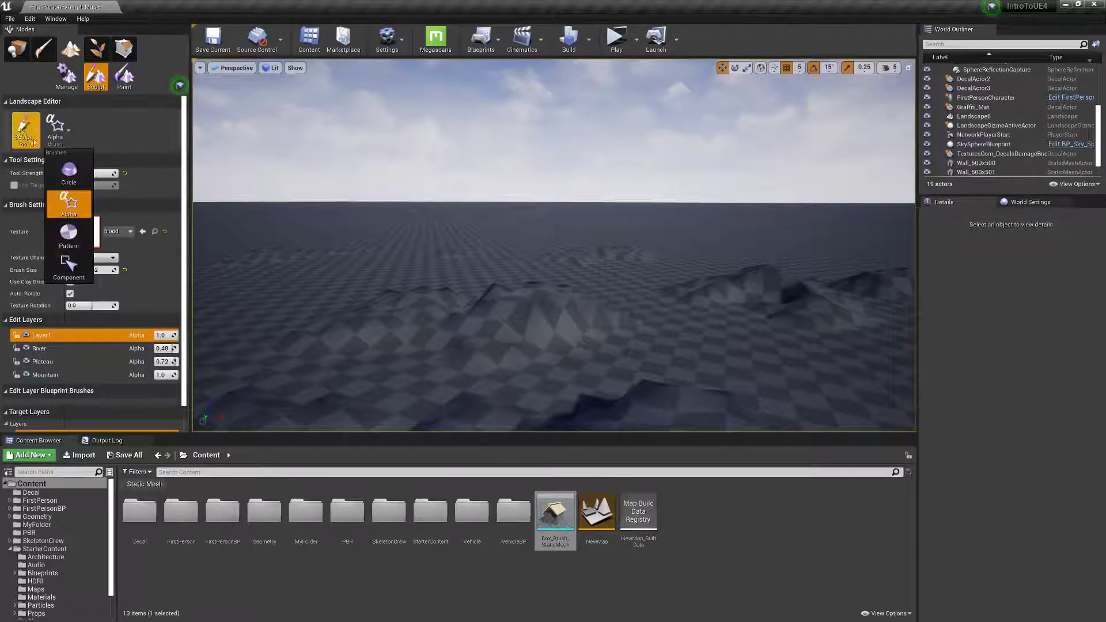
click(64, 171)
click(90, 129)
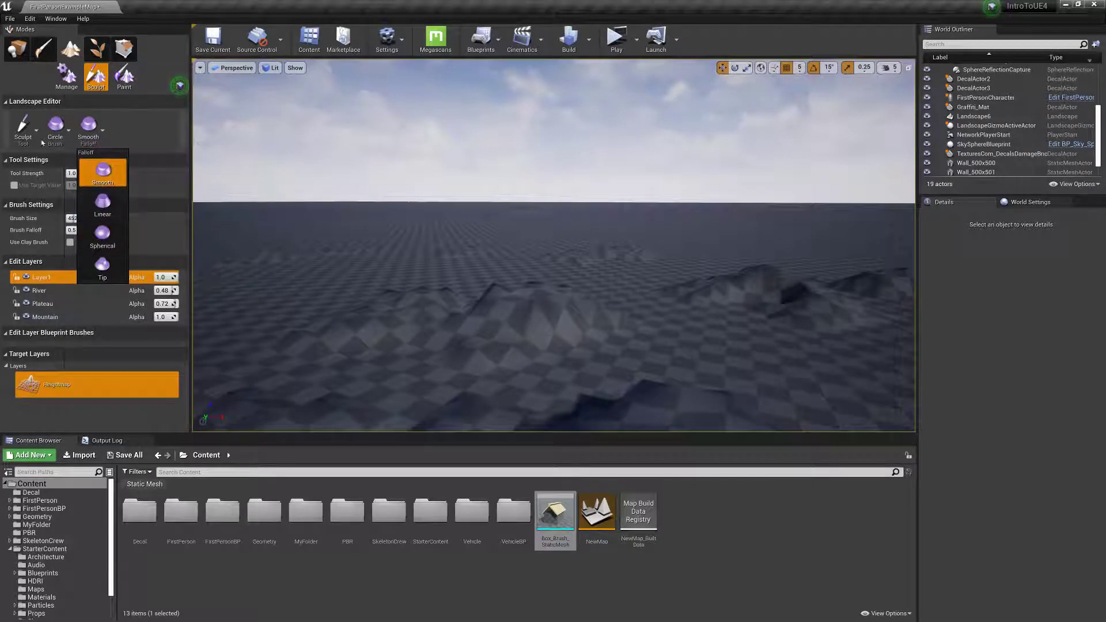
click(167, 125)
click(90, 129)
click(179, 121)
Set the brush size to about 1105 and falloff to 1.0, sculpt soft hills, and undo the last stroke.
right_drag(349, 228, 337, 256)
mouse_move(410, 193)
right_down()
mouse_move(441, 255)
mouse_move(397, 200)
right_up()
key(s)
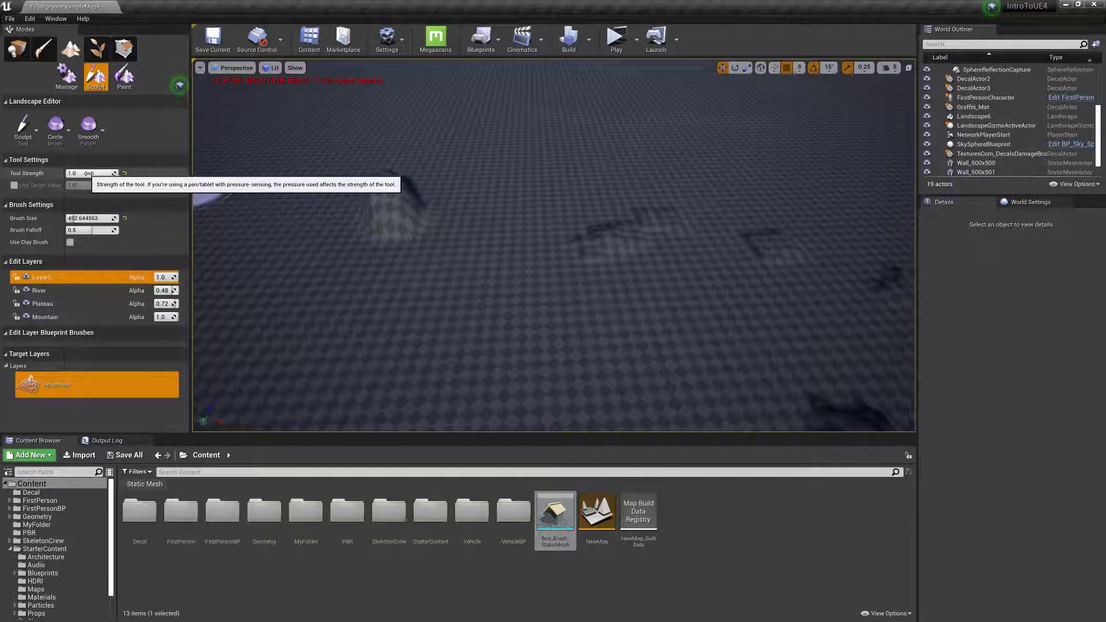
drag(77, 218, 118, 230)
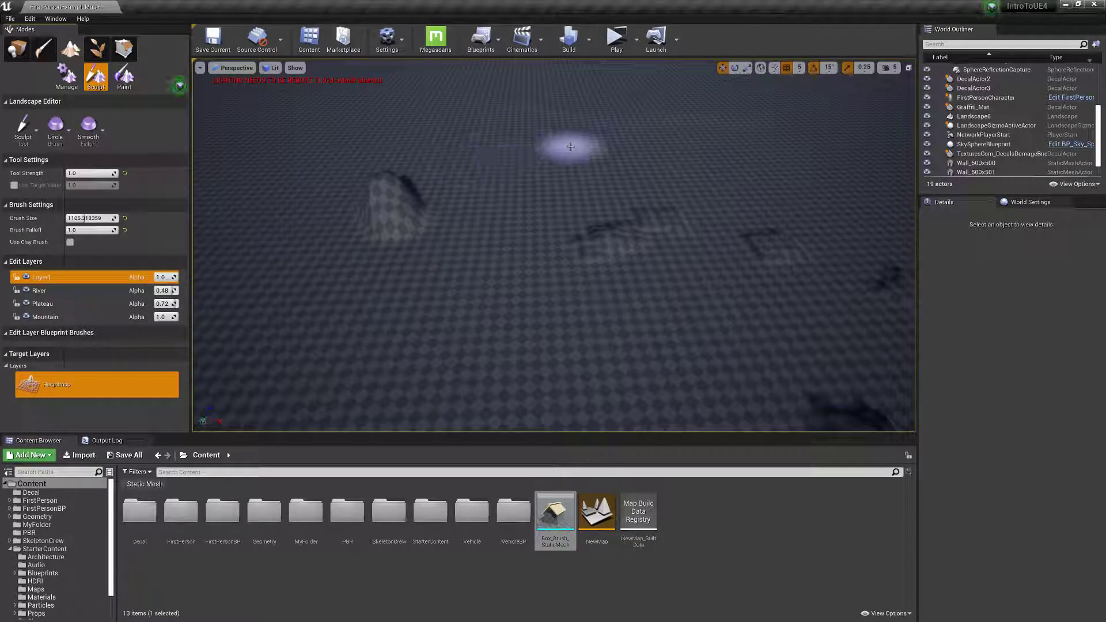
drag(493, 141, 490, 136)
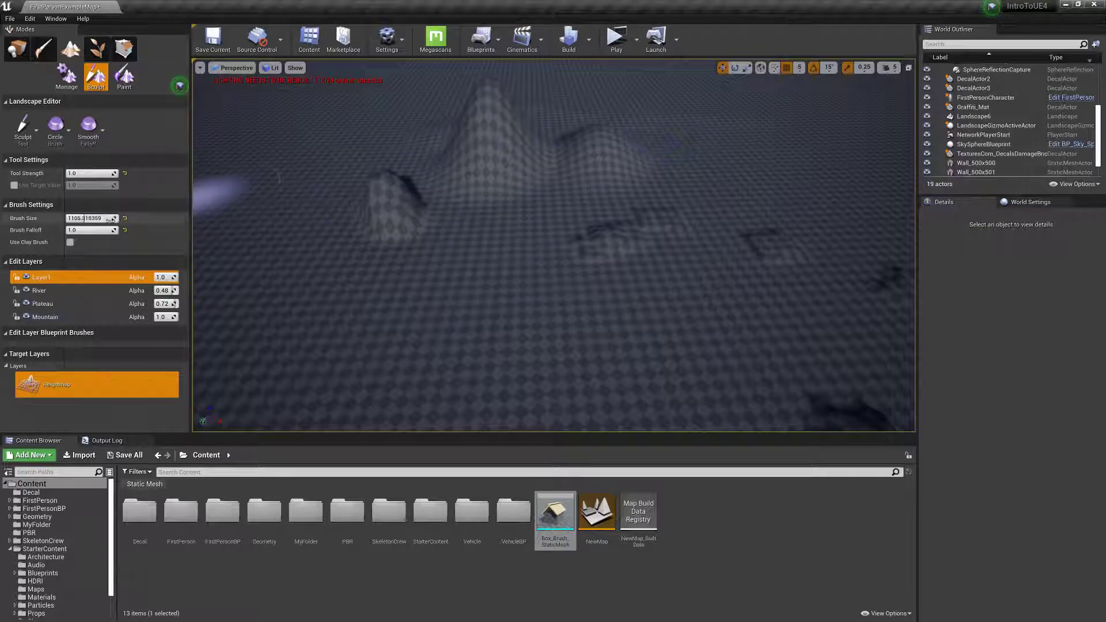
key(ctrl+z)
Set the brush falloff to 0.0 and sculpt a steep, flat-topped column beside the remaining hill.
drag(91, 229, 63, 230)
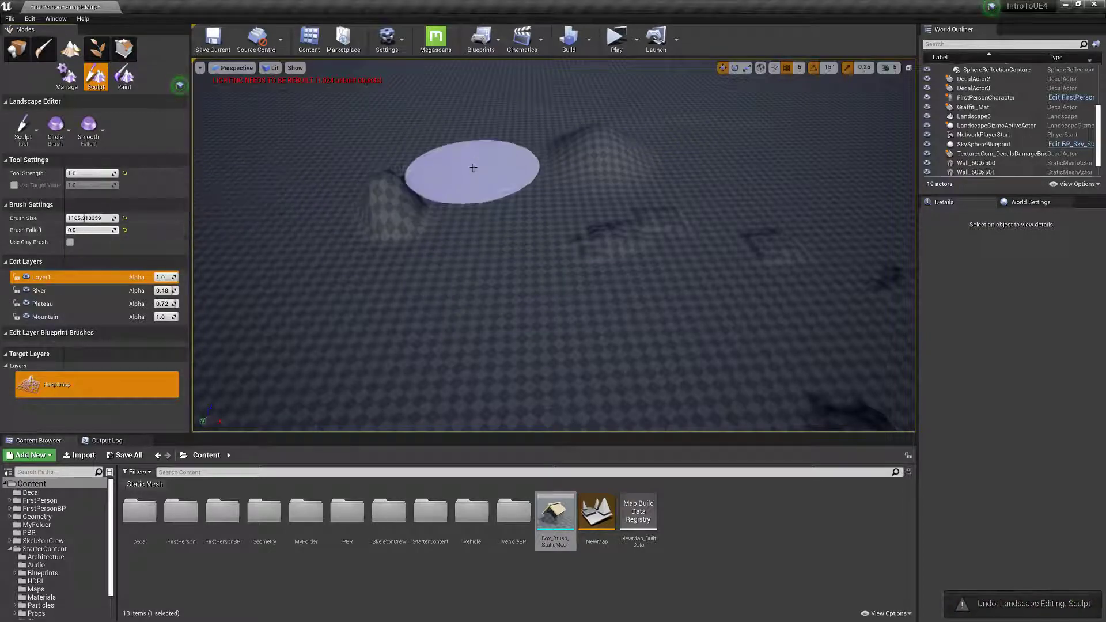
mouse_move(470, 168)
mouse_down()
mouse_move(468, 158)
mouse_move(480, 183)
mouse_up()
mouse_move(694, 336)
right_down()
mouse_move(662, 253)
mouse_move(608, 246)
right_up()
mouse_move(638, 313)
right_down()
mouse_move(593, 305)
mouse_move(612, 183)
mouse_move(605, 340)
mouse_move(603, 288)
mouse_move(519, 283)
mouse_move(570, 248)
mouse_move(619, 239)
right_up()
key(w)
key(w)
key(s)
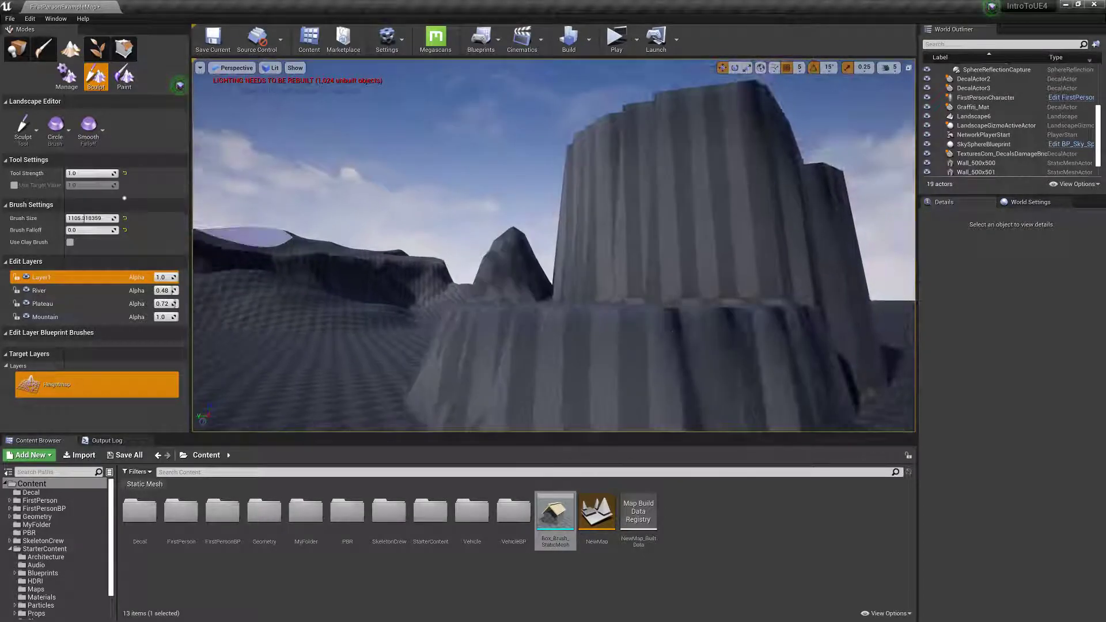
Use the Smooth tool to soften the steep column into a slope, raising the tool strength to about 0.098.
click(24, 125)
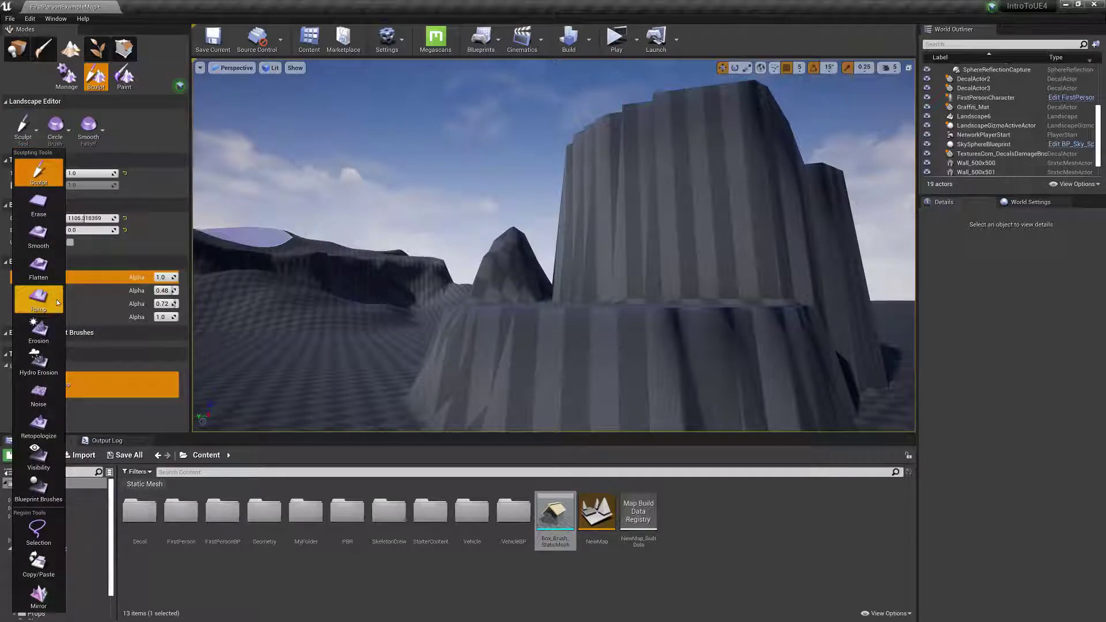
click(38, 233)
mouse_move(637, 192)
mouse_down()
mouse_move(440, 217)
mouse_move(697, 298)
mouse_up()
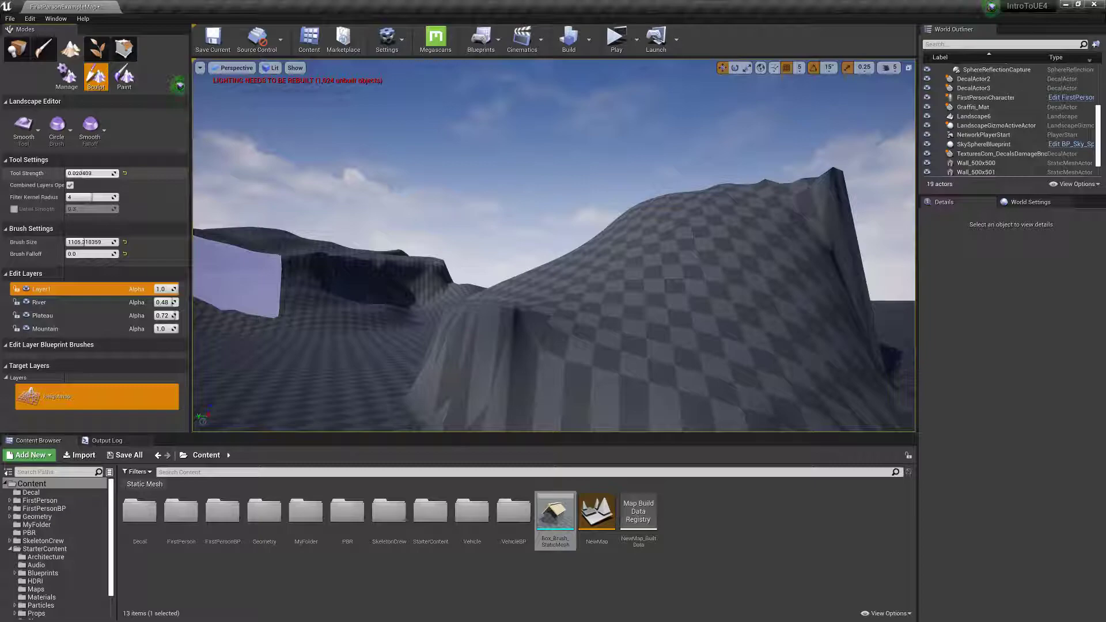
drag(70, 174, 69, 174)
drag(560, 286, 473, 325)
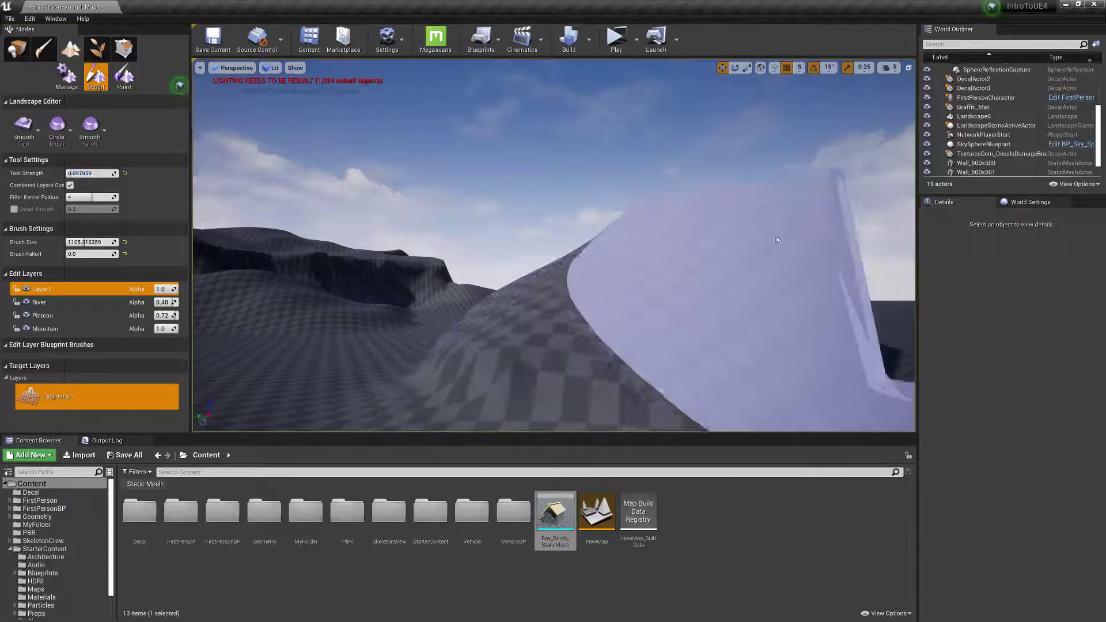
Examine the shape of the large mountain and its surrounding terrain from several viewpoints.
mouse_move(348, 224)
right_down()
mouse_move(248, 224)
mouse_move(300, 225)
mouse_move(273, 251)
mouse_move(248, 238)
mouse_move(288, 259)
mouse_move(334, 257)
right_up()
key(w)
key(w)
mouse_move(576, 256)
right_down()
mouse_move(720, 261)
mouse_move(699, 264)
right_up()
key(s)
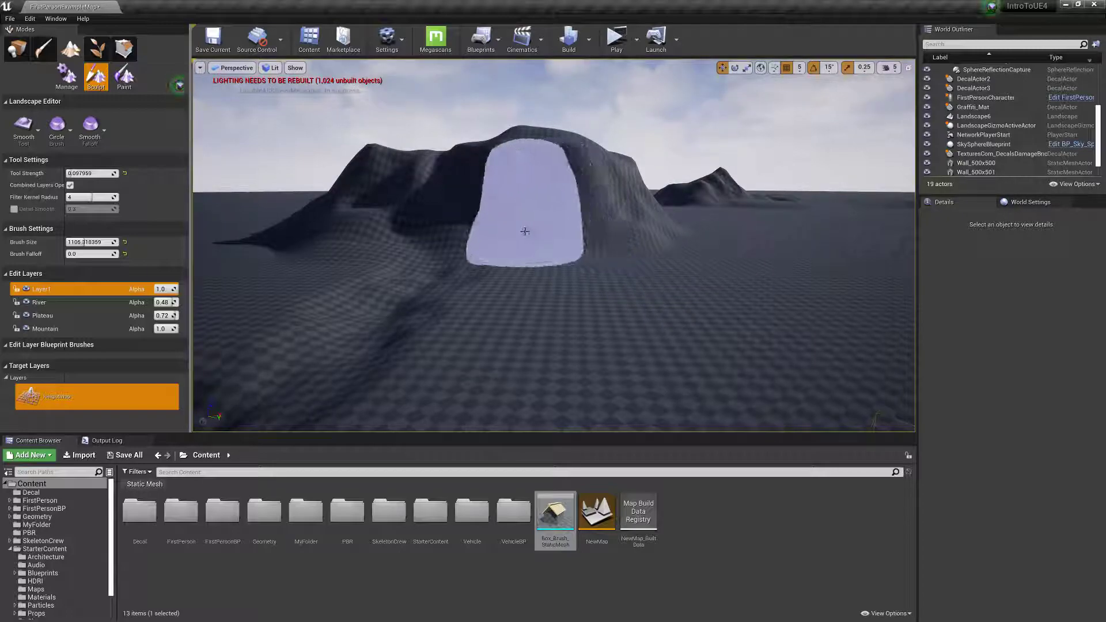
key(w)
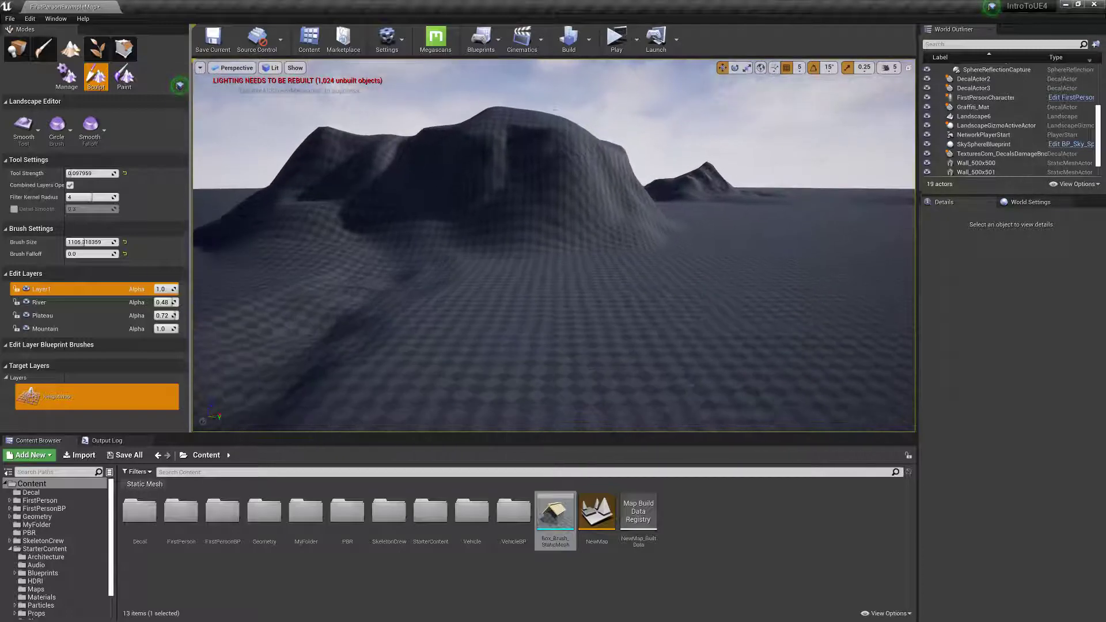